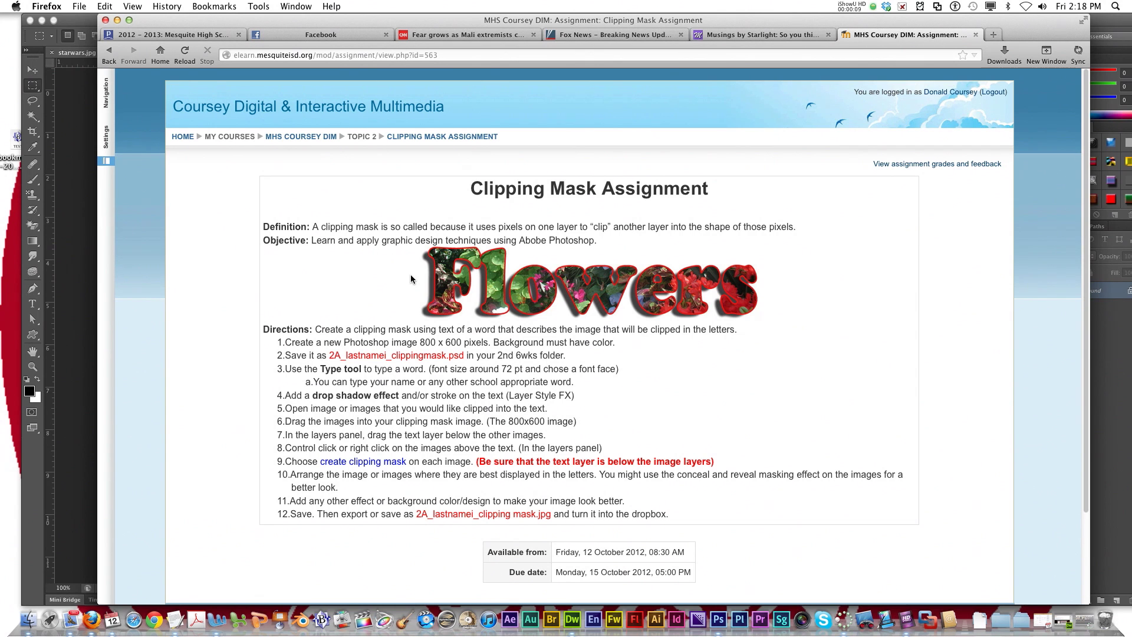
Start a new Photoshop document sized 800 x 600 pixels.
{"action": "scroll", "coordinate": [413, 277], "scroll_direction": "down", "scroll_amount": 2}
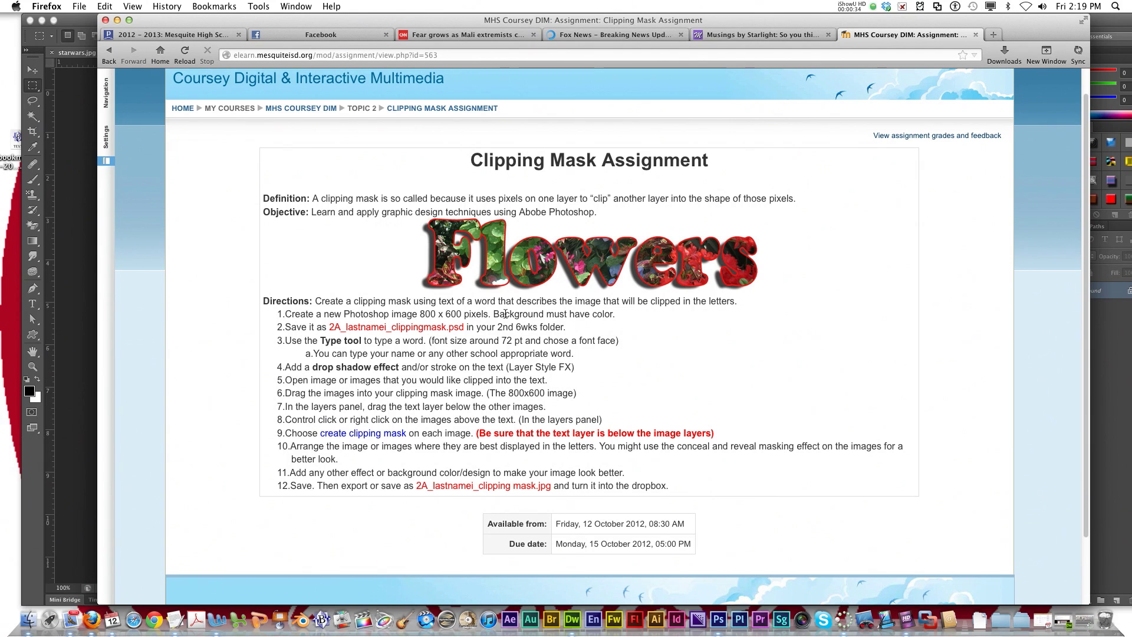
{"action": "left_click", "coordinate": [75, 456]}
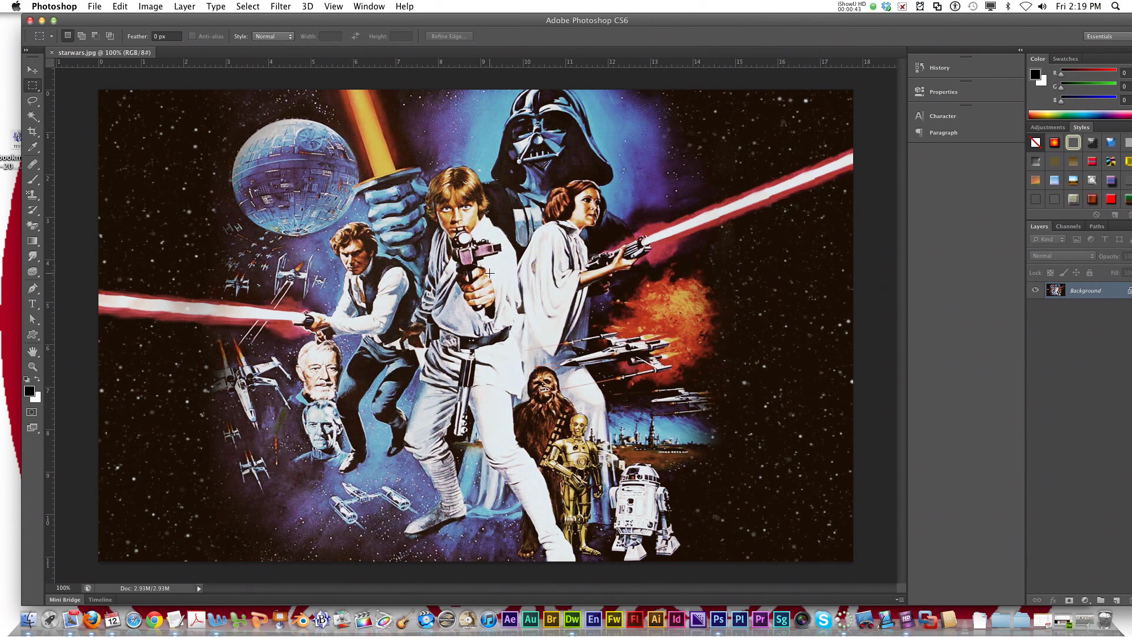
{"action": "left_click", "coordinate": [93, 7]}
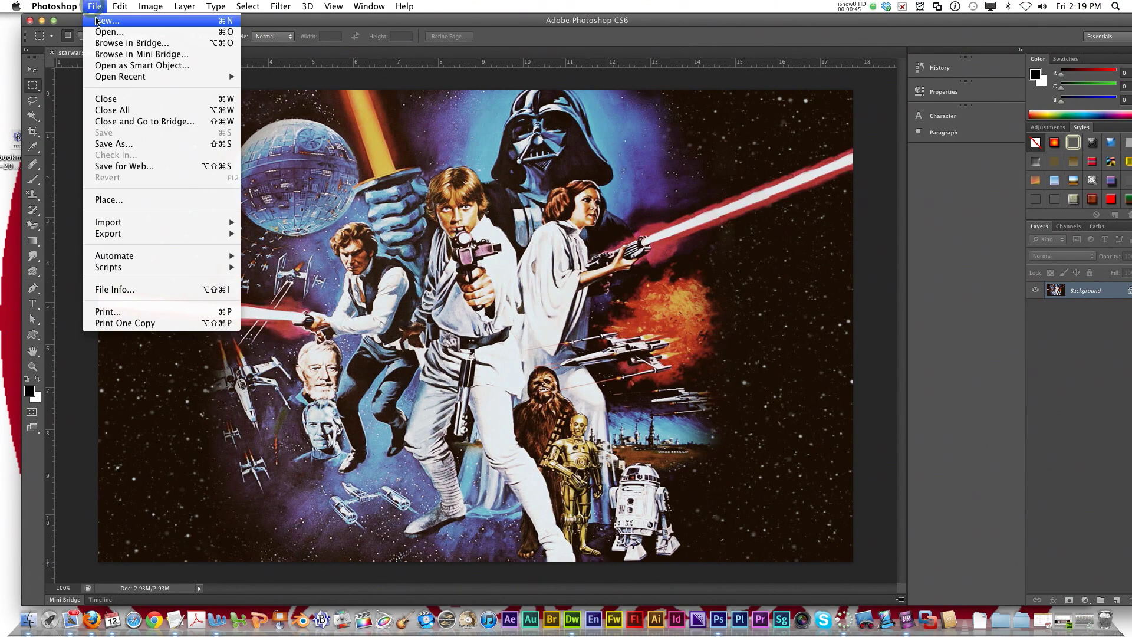
{"action": "left_click", "coordinate": [98, 23]}
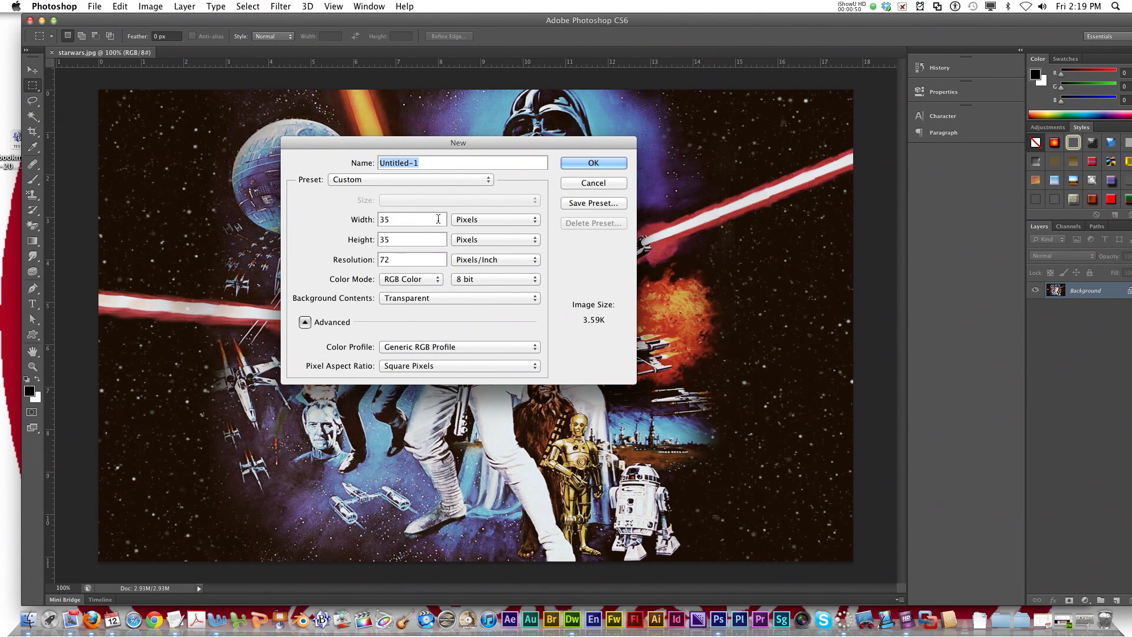
{"action": "left_click", "coordinate": [419, 224]}
{"action": "type", "text": "800"}
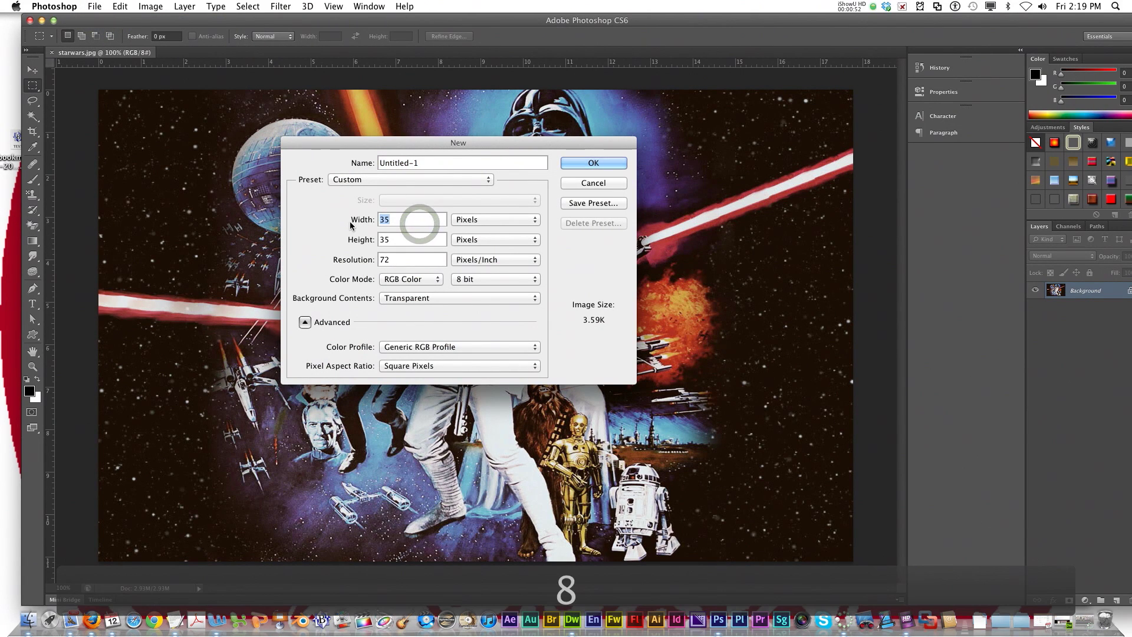
{"action": "left_click", "coordinate": [397, 238]}
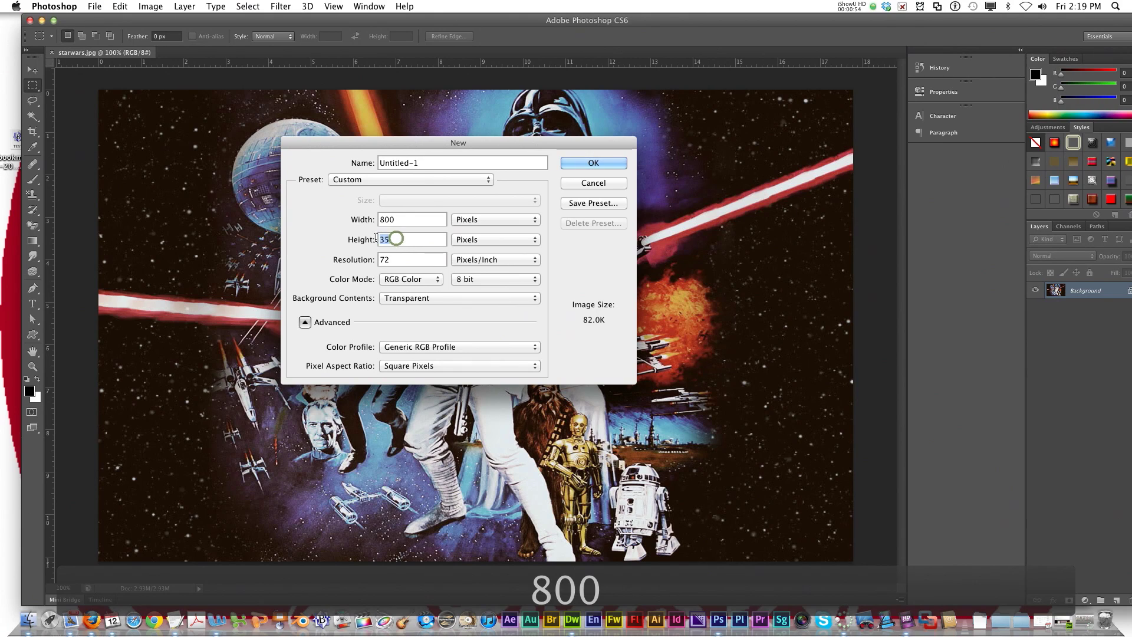
{"action": "type", "text": "600"}
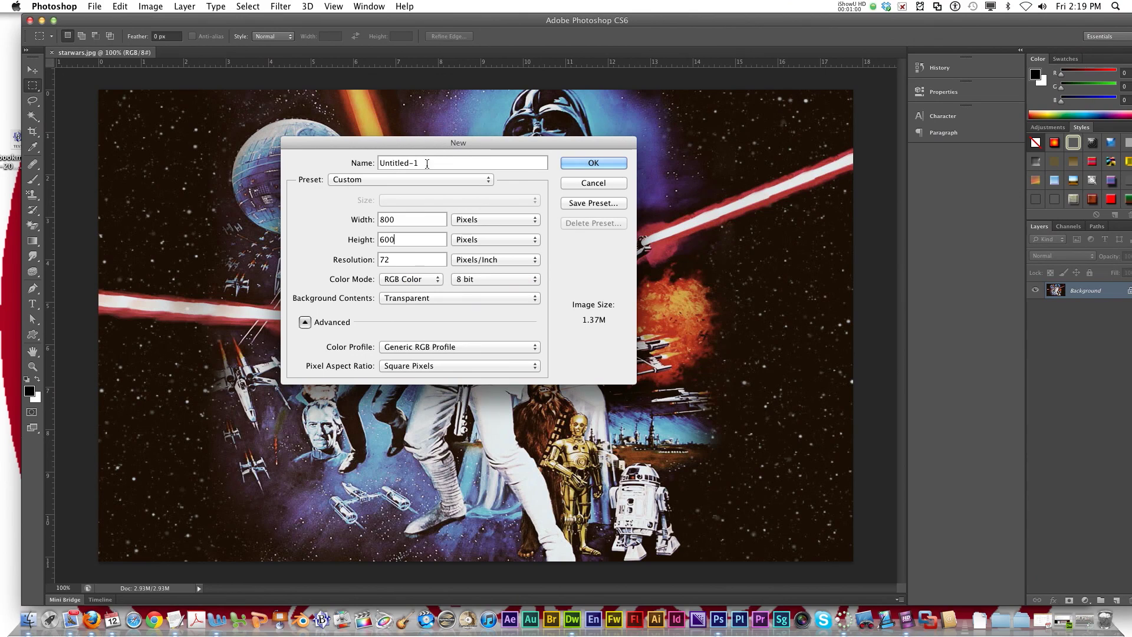
Name the document 'clippingmask' and create it.
{"action": "left_click_drag", "start_coordinate": [426, 164], "coordinate": [316, 170]}
{"action": "key", "text": "BackSpace"}
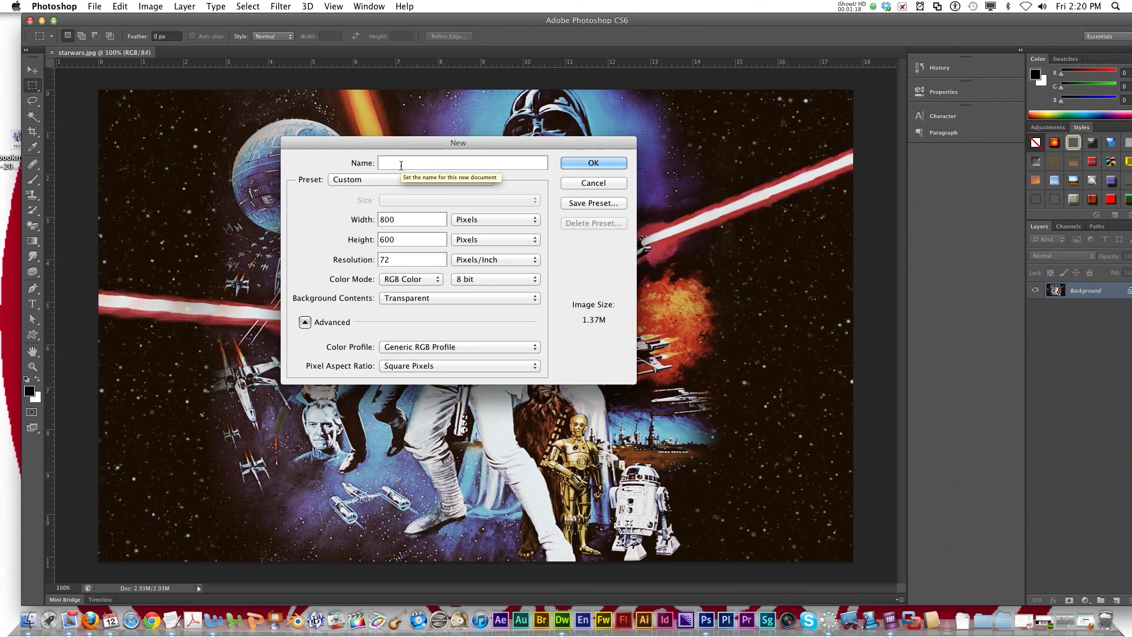
{"action": "type", "text": "clippig"}
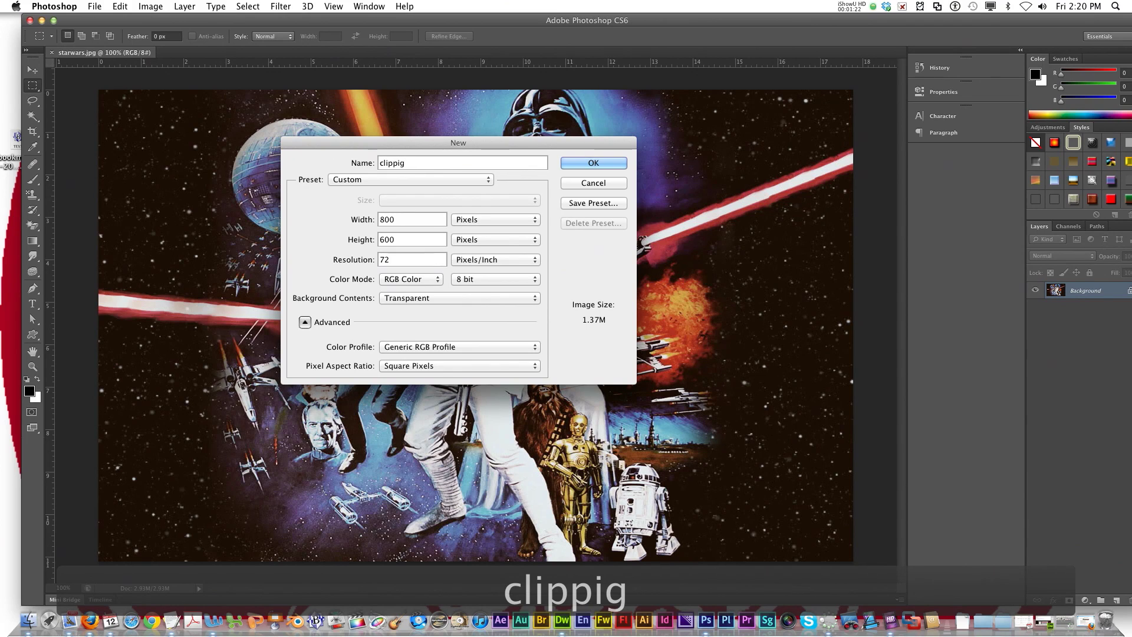
{"action": "key", "text": "BackSpace"}
{"action": "type", "text": "ngmask"}
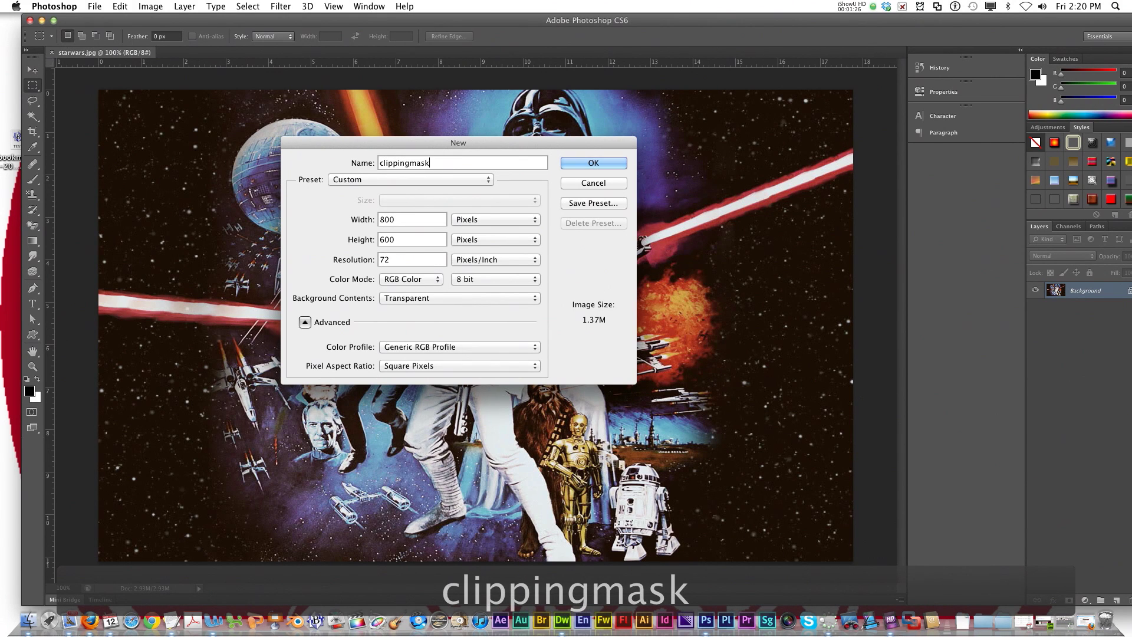
{"action": "left_click", "coordinate": [615, 163]}
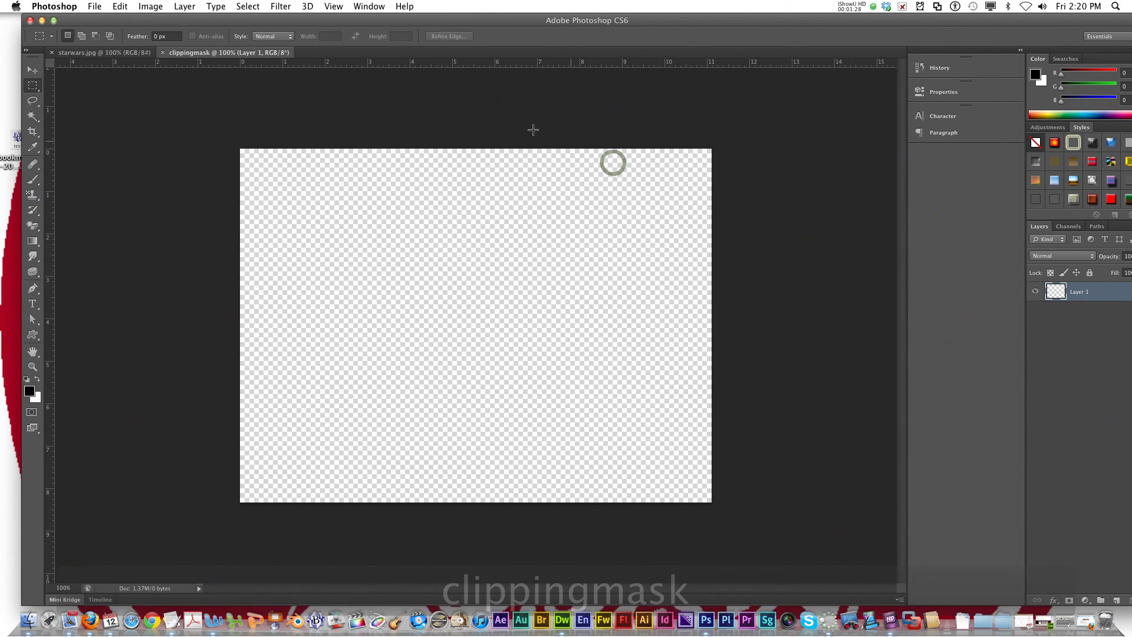
Float both document windows and copy the Star Wars poster layer into clippingmask.
{"action": "left_click_drag", "start_coordinate": [188, 55], "coordinate": [177, 88]}
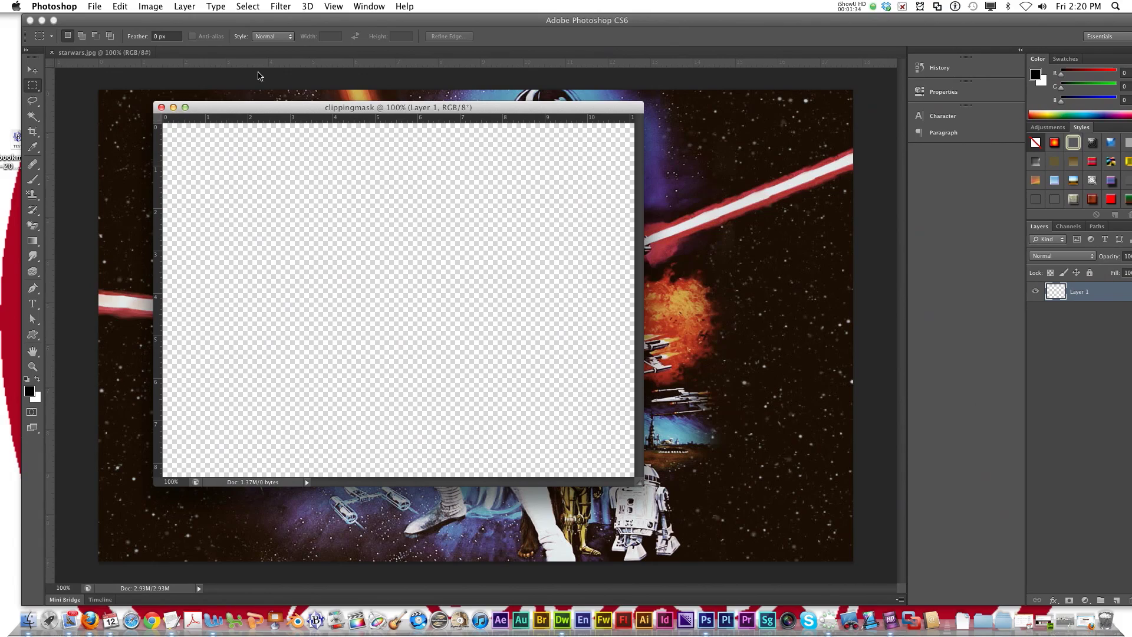
{"action": "left_click_drag", "start_coordinate": [110, 52], "coordinate": [112, 60]}
{"action": "left_click_drag", "start_coordinate": [254, 98], "coordinate": [411, 70]}
{"action": "left_click_drag", "start_coordinate": [1083, 295], "coordinate": [277, 268]}
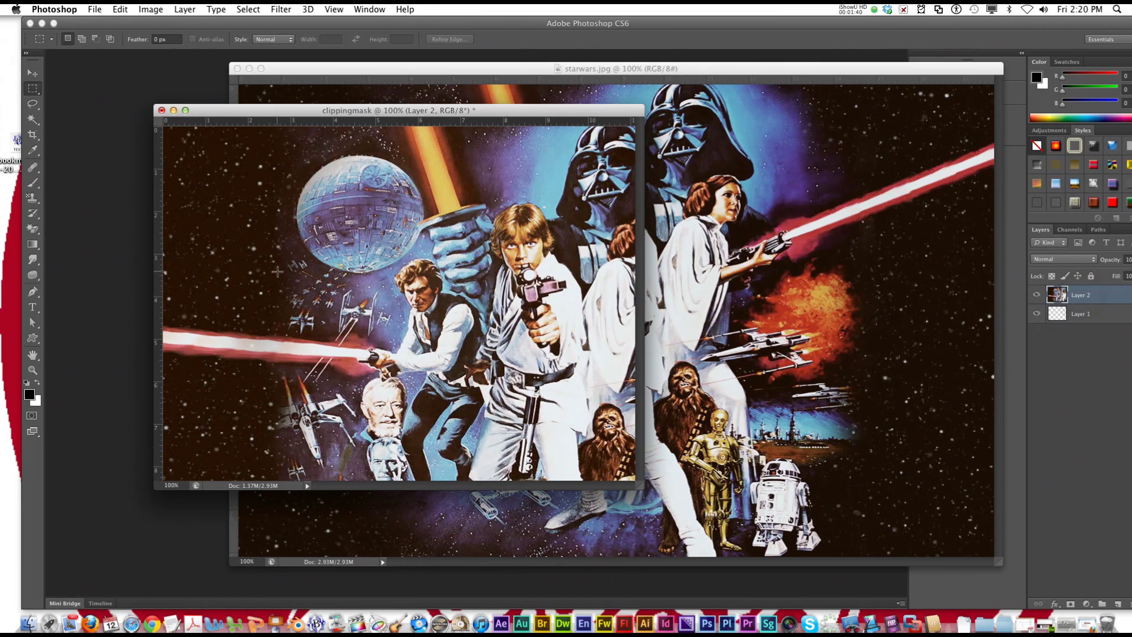
With the Move tool, shift the poster left and up on the canvas.
{"action": "key", "text": "v"}
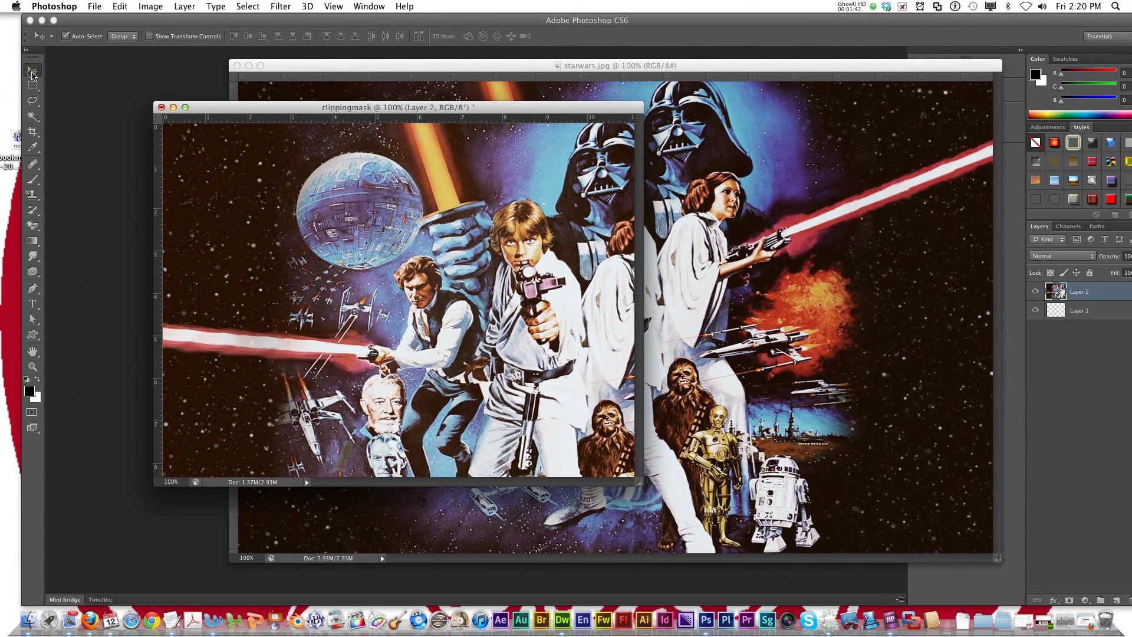
{"action": "left_click_drag", "start_coordinate": [457, 272], "coordinate": [288, 259]}
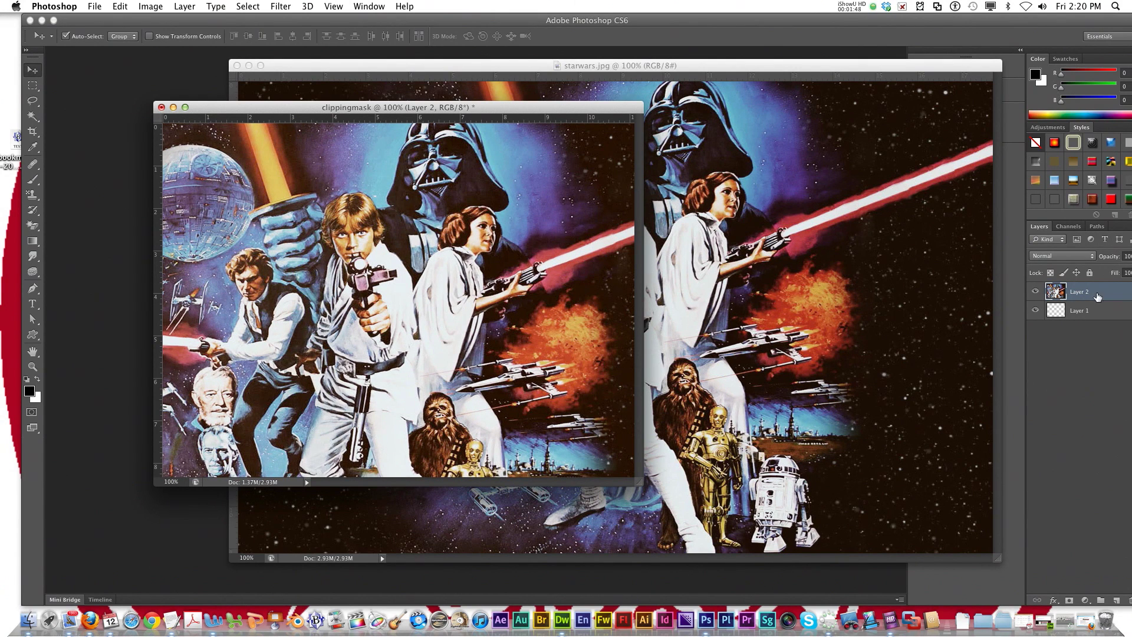
{"action": "double_click", "coordinate": [827, 20]}
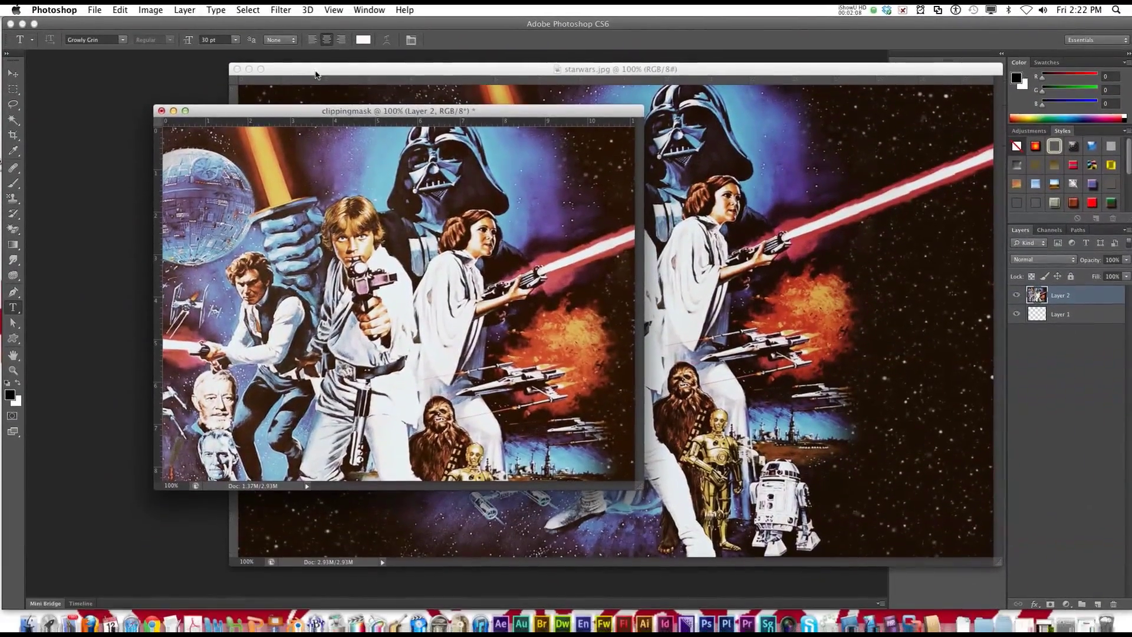
Close starwars.jpg and start a 72 pt text layer on the canvas.
{"action": "left_click", "coordinate": [316, 74]}
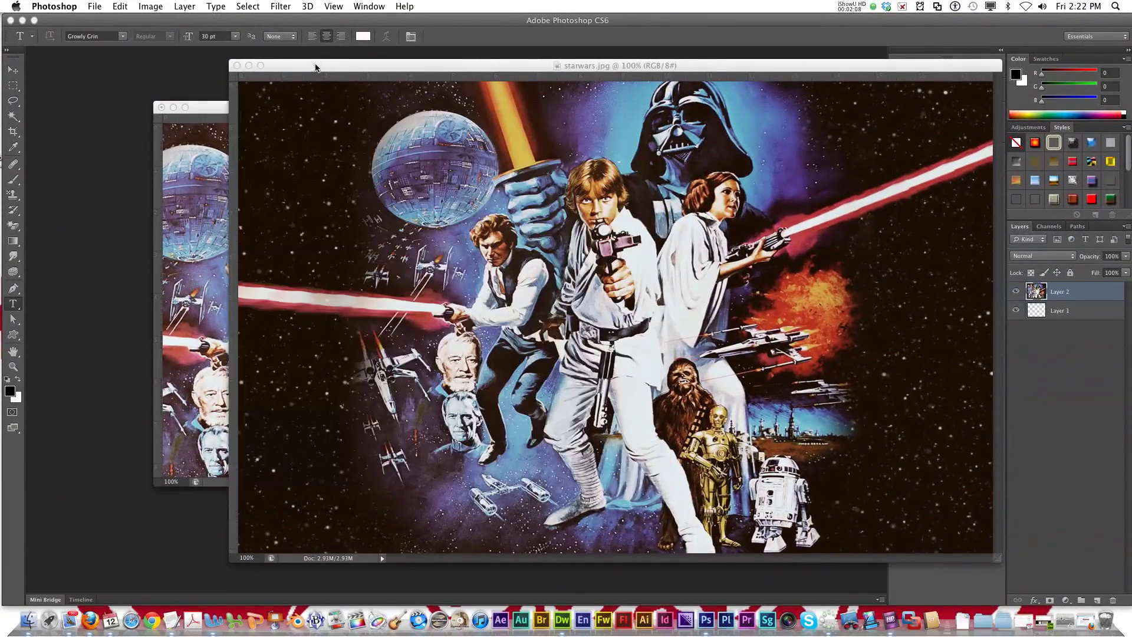
{"action": "left_click", "coordinate": [237, 69]}
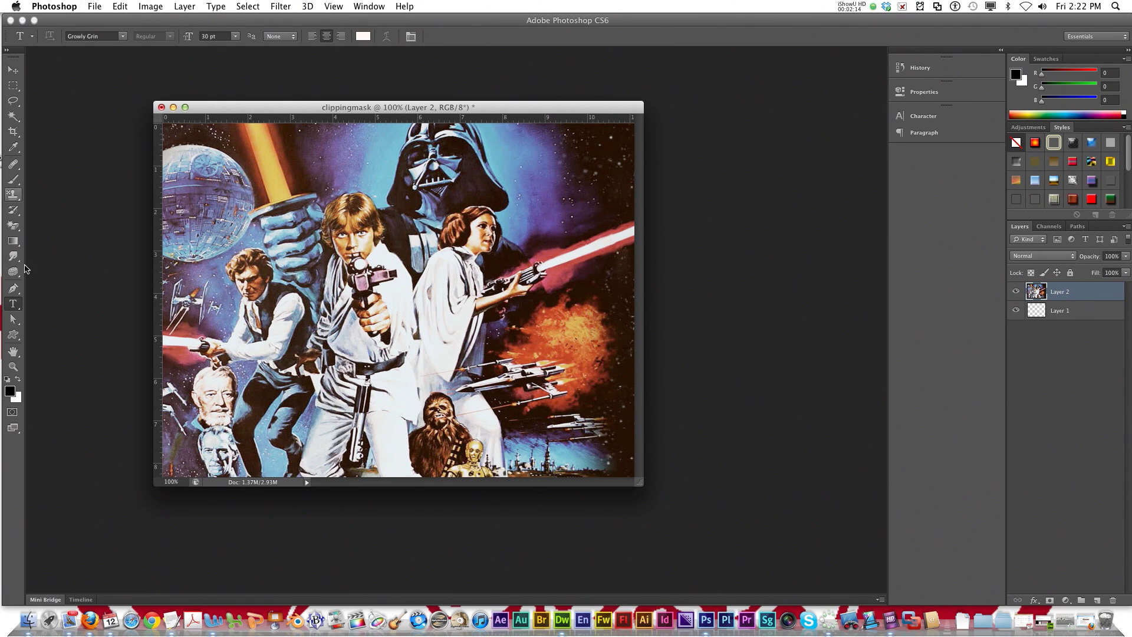
{"action": "left_click", "coordinate": [386, 234]}
{"action": "left_click", "coordinate": [235, 36]}
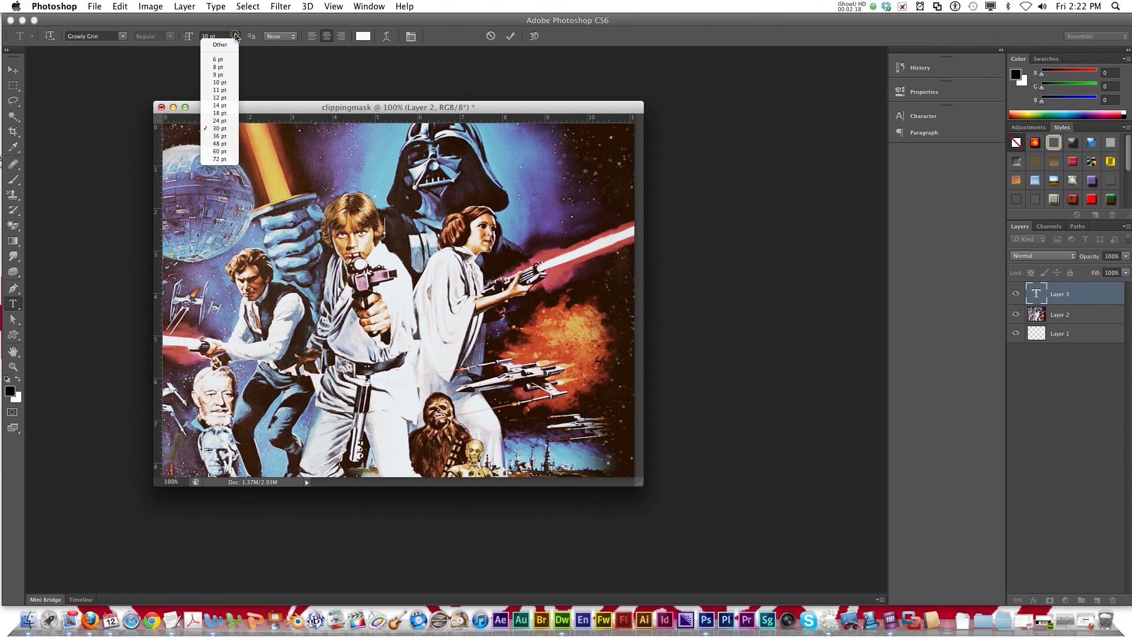
{"action": "left_click", "coordinate": [230, 159]}
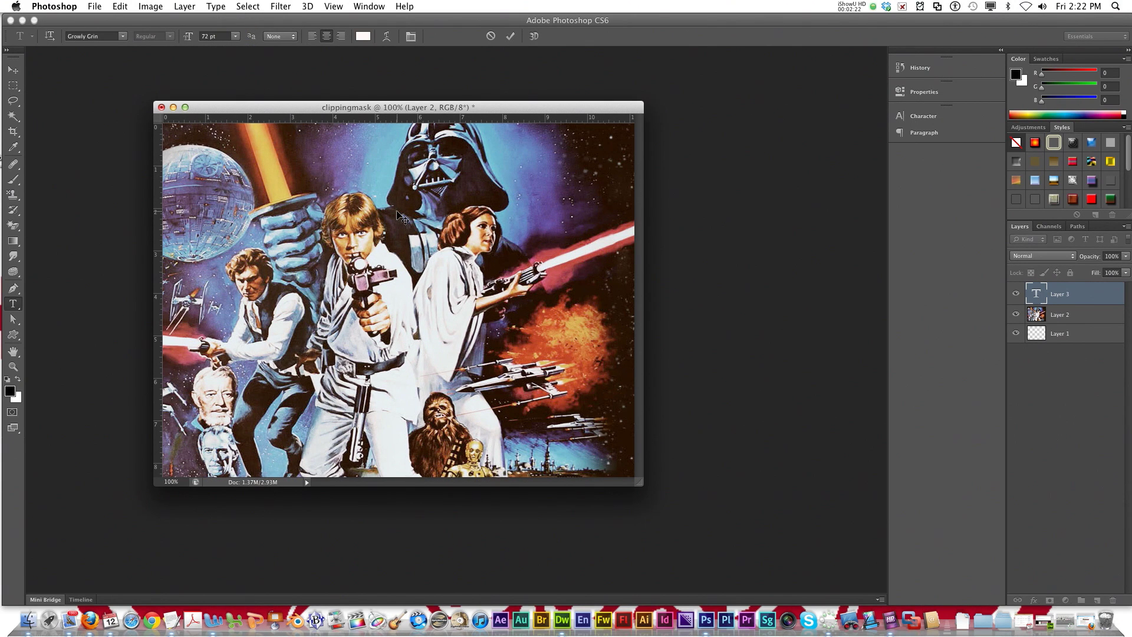
Apply the Star Jedi font to the STAR WARS text.
{"action": "left_click", "coordinate": [122, 36]}
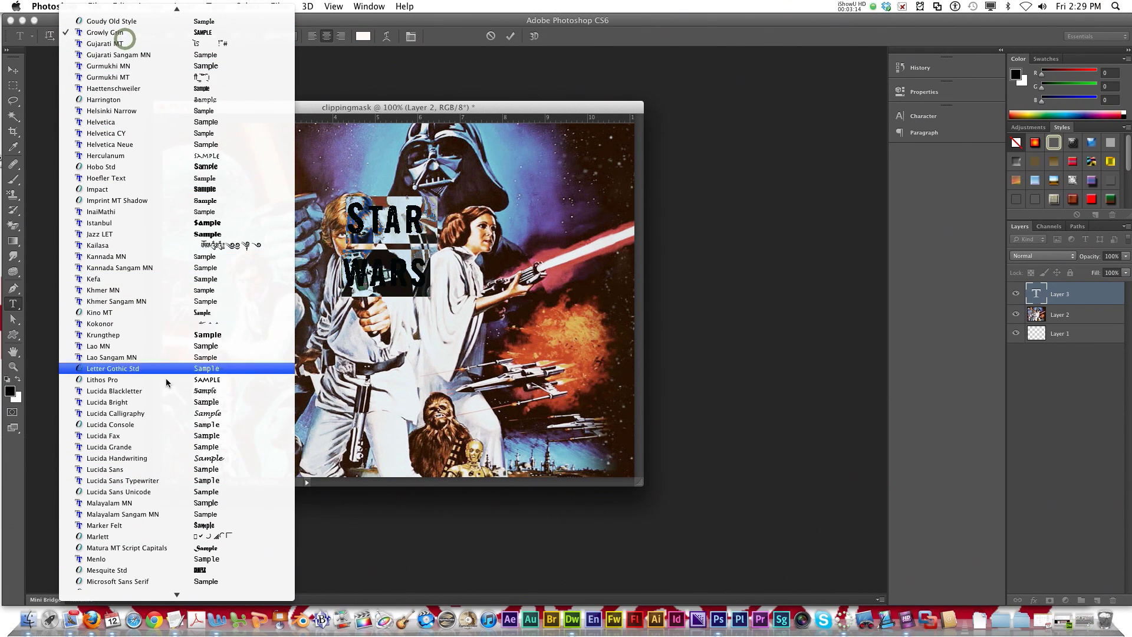
{"action": "scroll", "coordinate": [165, 377], "scroll_direction": "down", "scroll_amount": 7}
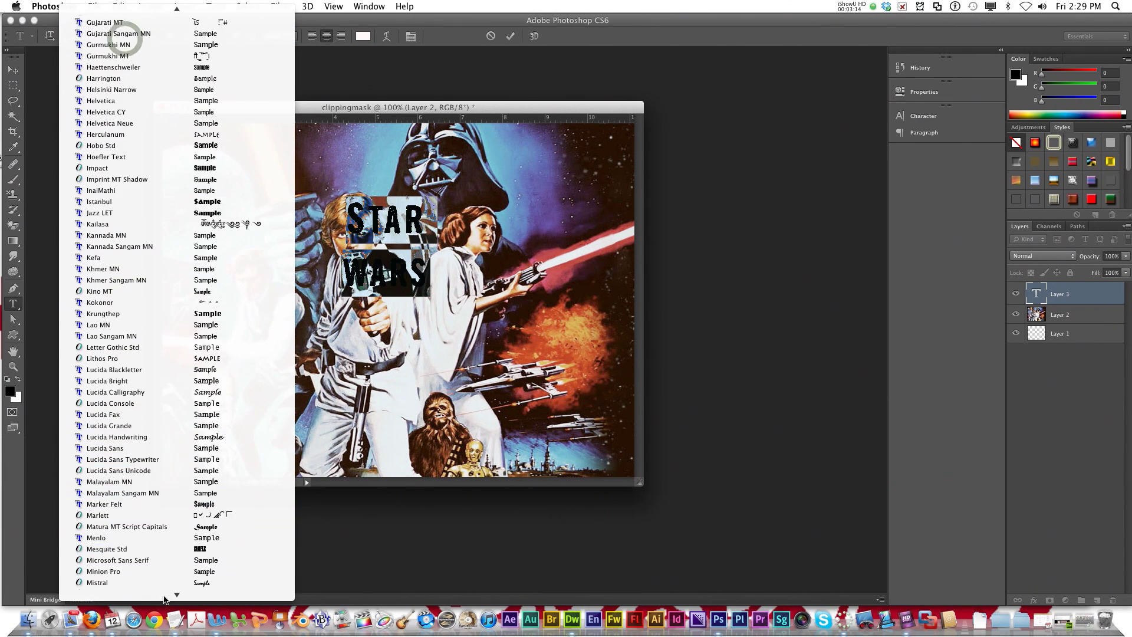
{"action": "scroll", "coordinate": [166, 601], "scroll_direction": "down", "scroll_amount": 10}
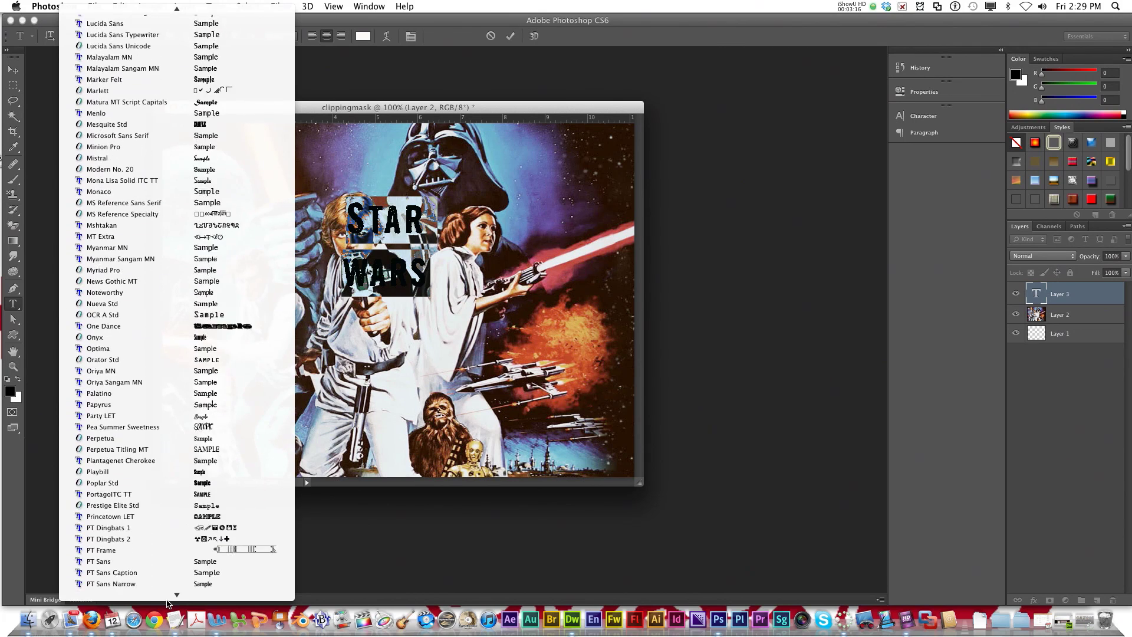
{"action": "scroll", "coordinate": [168, 601], "scroll_direction": "down", "scroll_amount": 6}
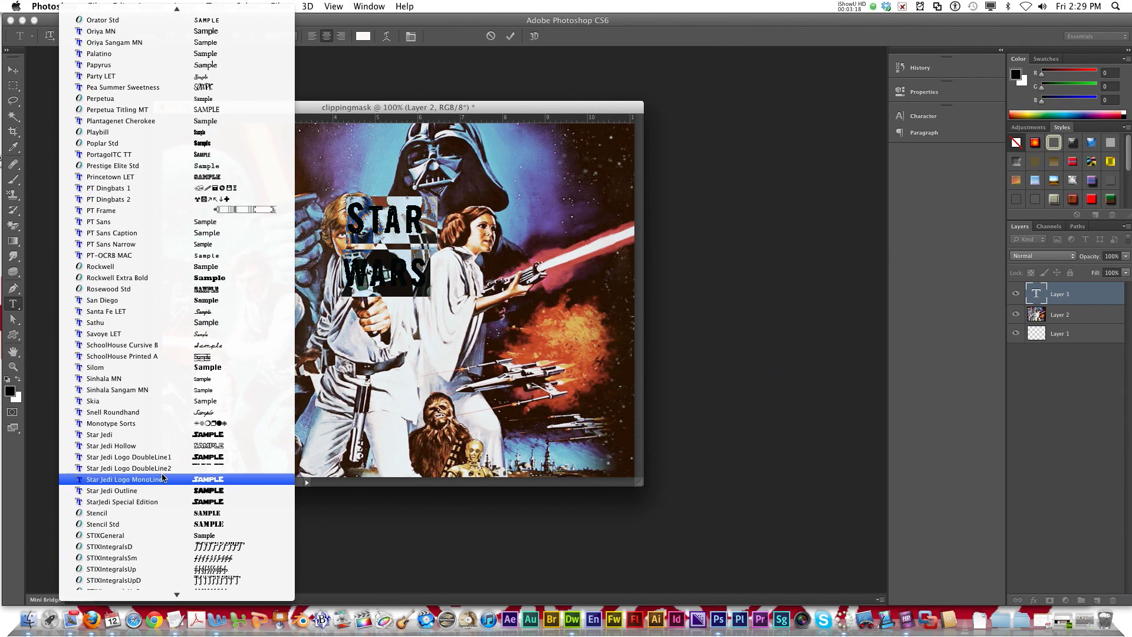
{"action": "left_click", "coordinate": [220, 440]}
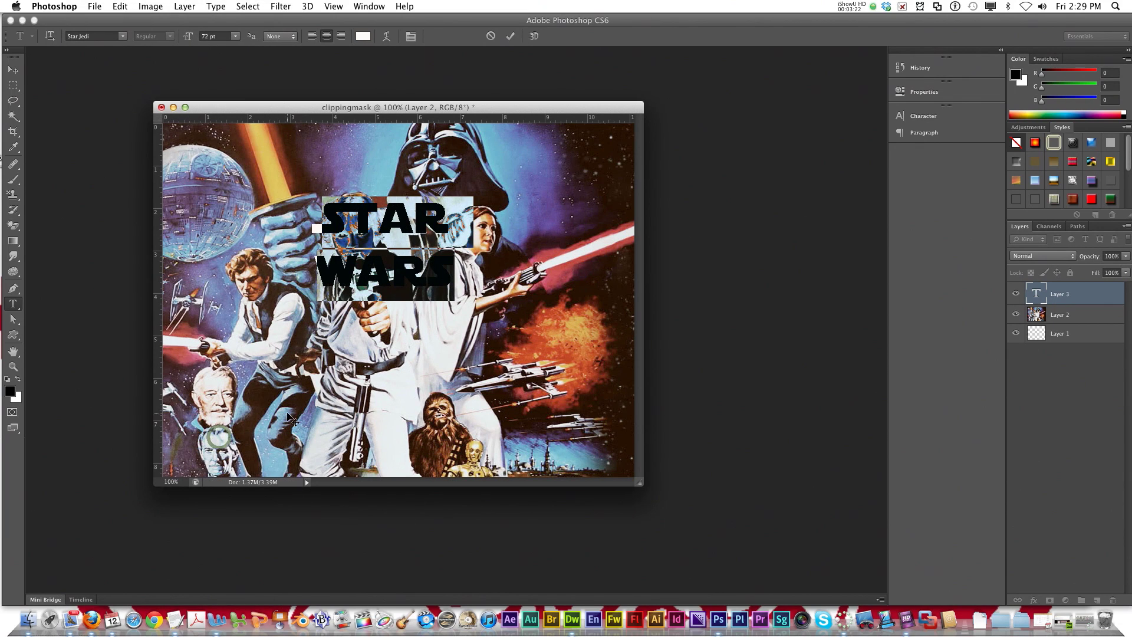
{"action": "key", "text": "super+a"}
{"action": "left_click", "coordinate": [438, 265]}
Set the STAR WARS text size to 200 pt.
{"action": "left_click", "coordinate": [236, 38]}
{"action": "left_click", "coordinate": [218, 36]}
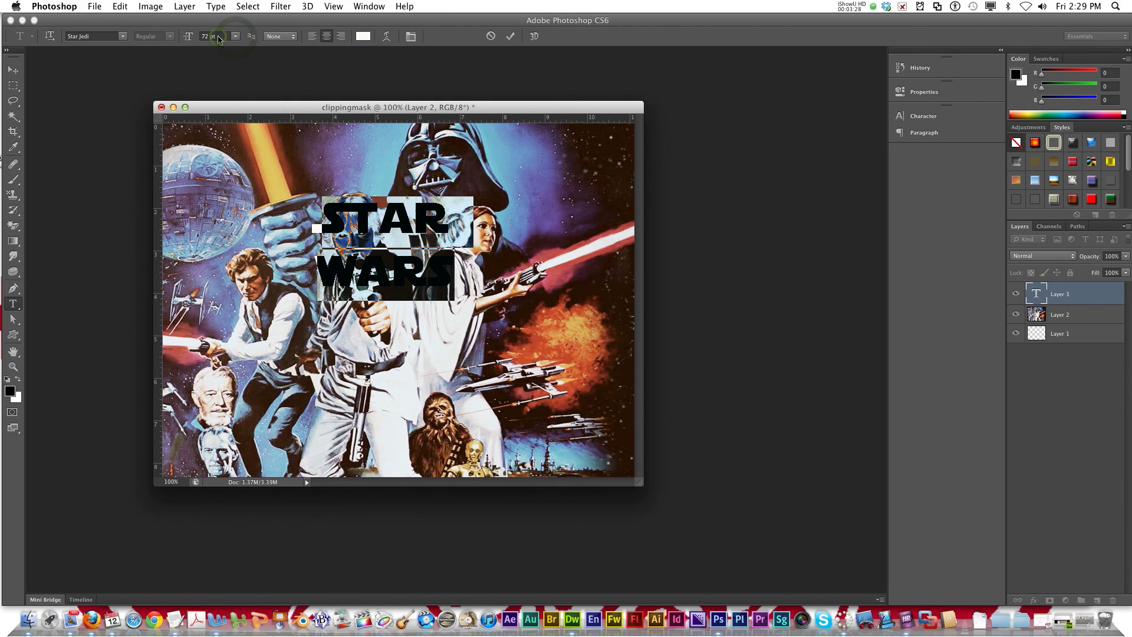
{"action": "type", "text": "200"}
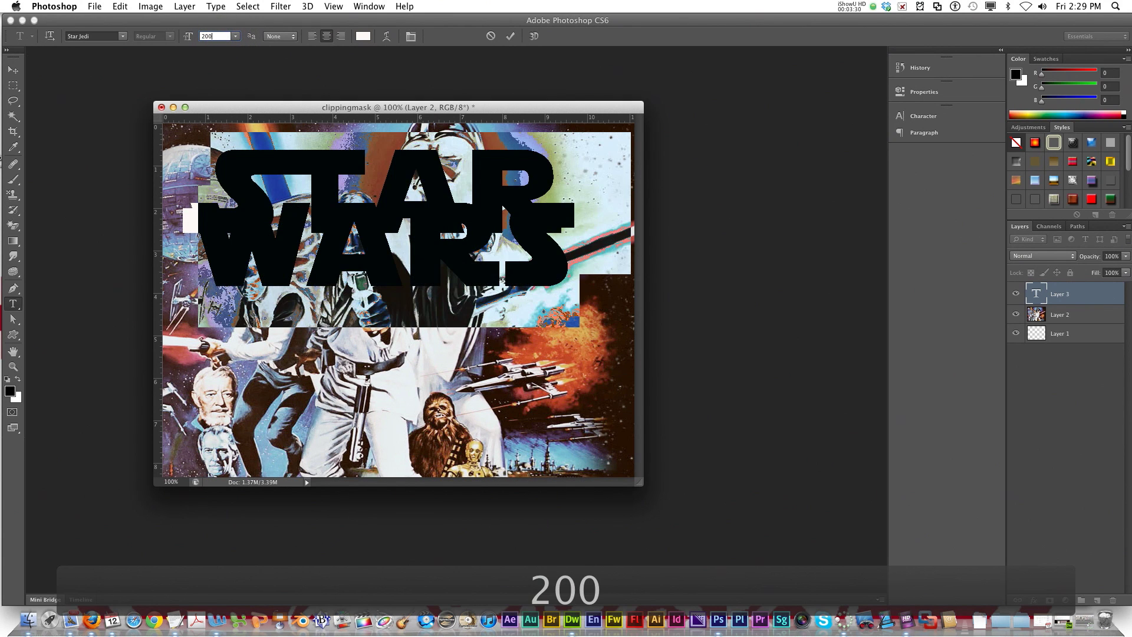
{"action": "key", "text": "Return"}
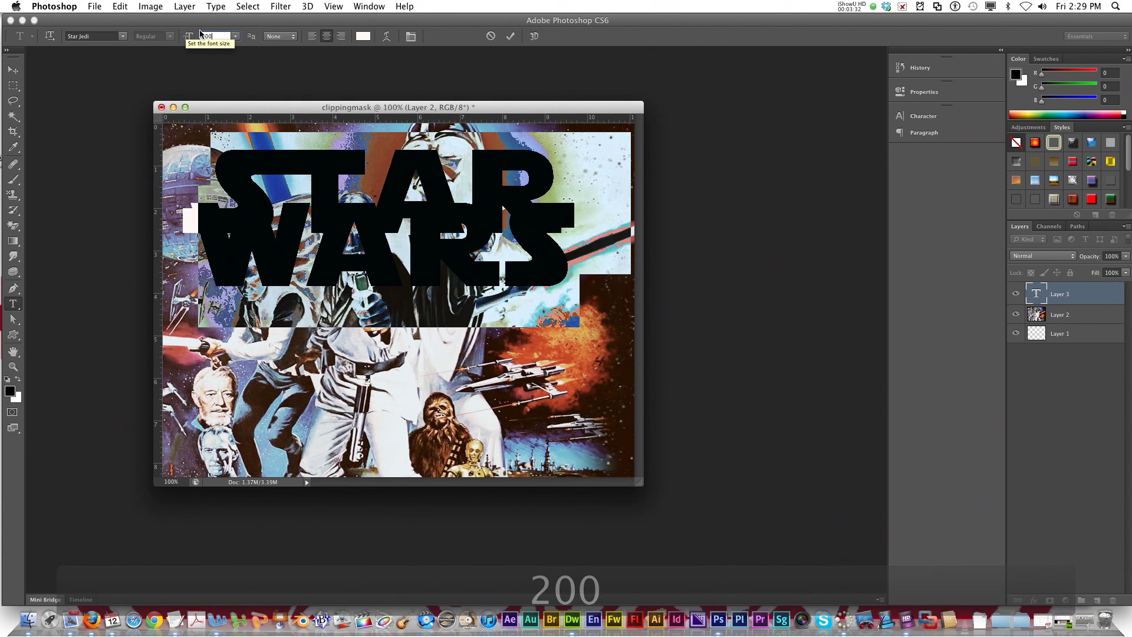
Commit the 200 pt size and set the leading to 150 pt in the Character panel.
{"action": "left_click", "coordinate": [348, 230]}
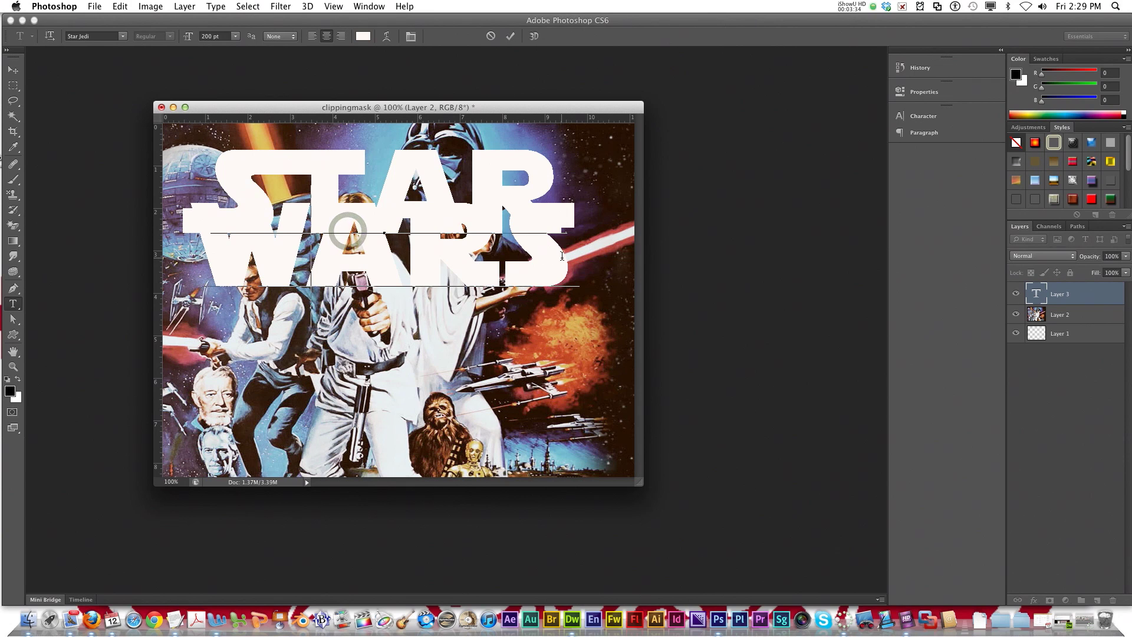
{"action": "left_click", "coordinate": [369, 6]}
{"action": "left_click", "coordinate": [389, 146]}
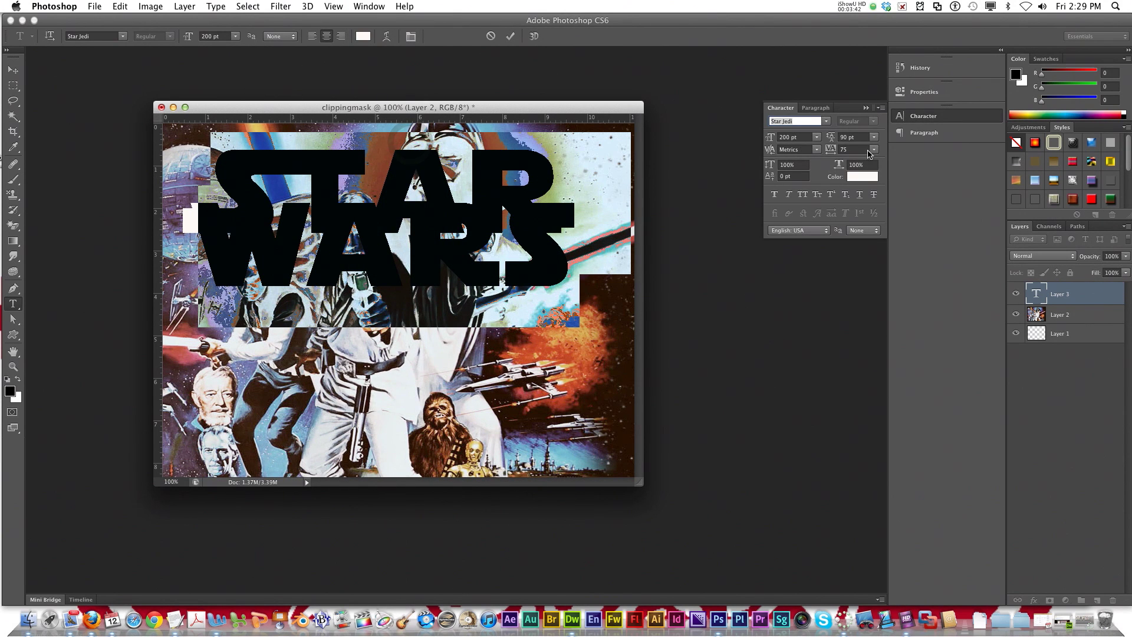
{"action": "left_click", "coordinate": [878, 140]}
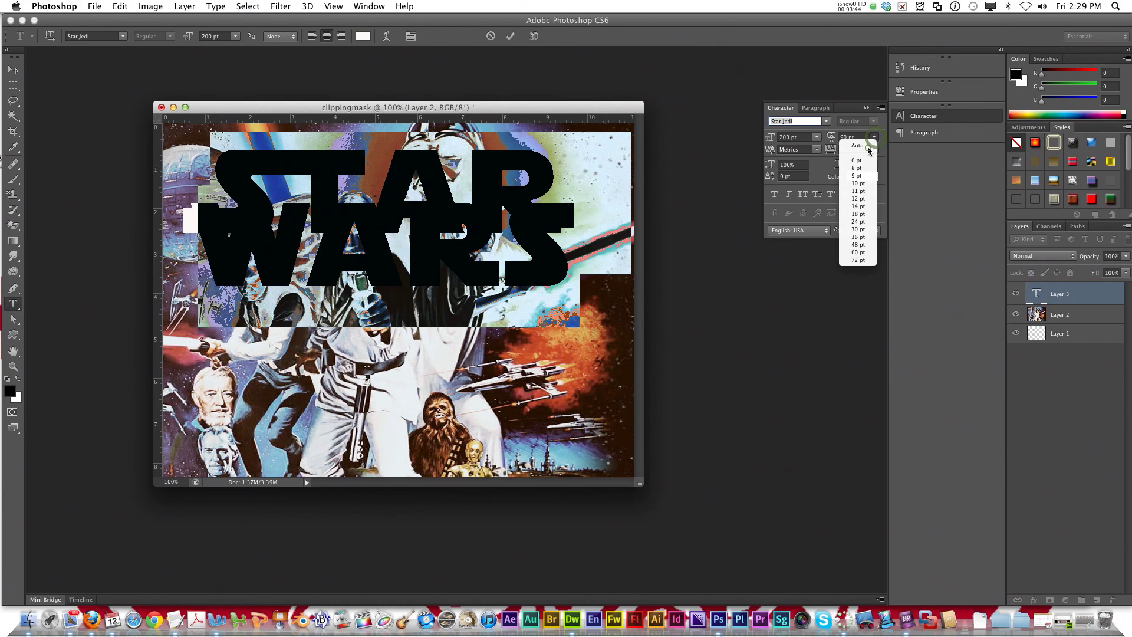
{"action": "left_click", "coordinate": [861, 138]}
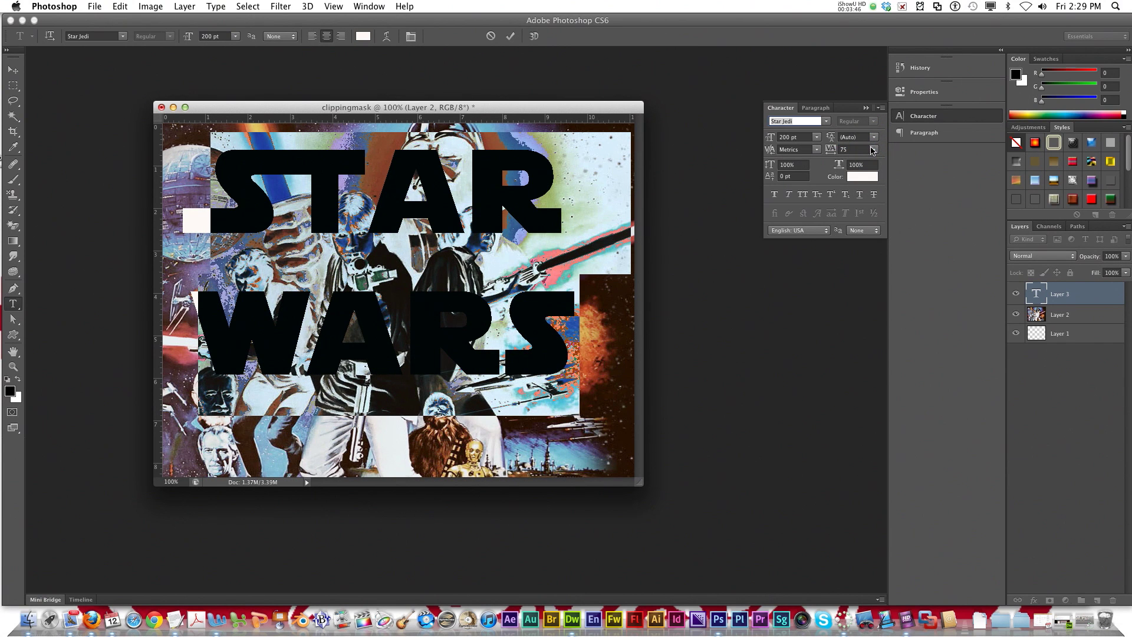
{"action": "left_click", "coordinate": [874, 139]}
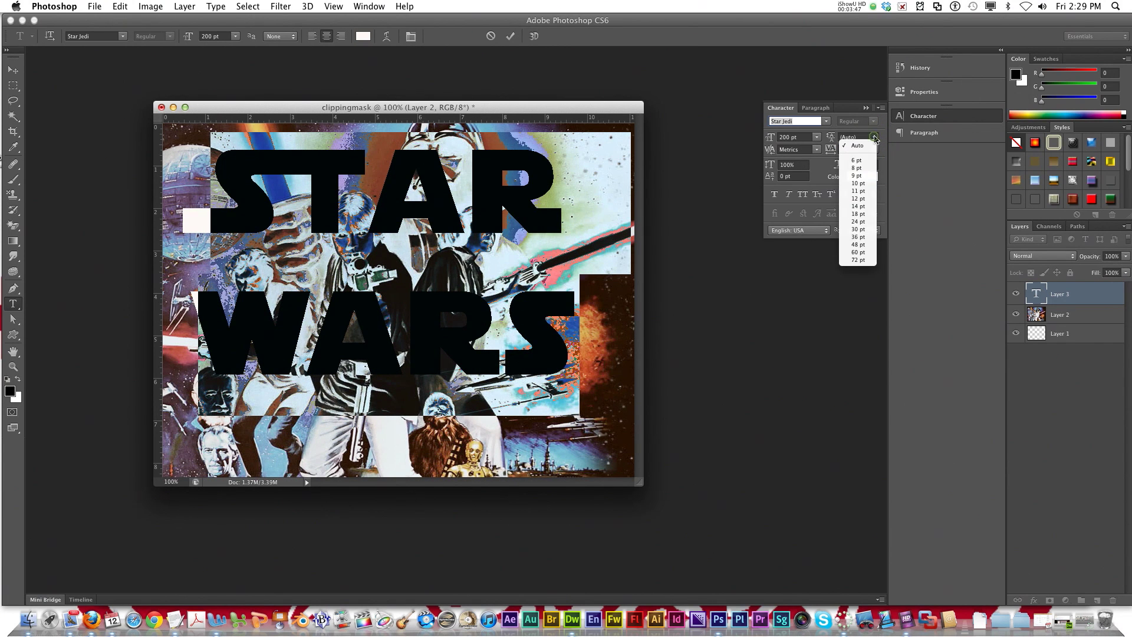
{"action": "left_click", "coordinate": [871, 254]}
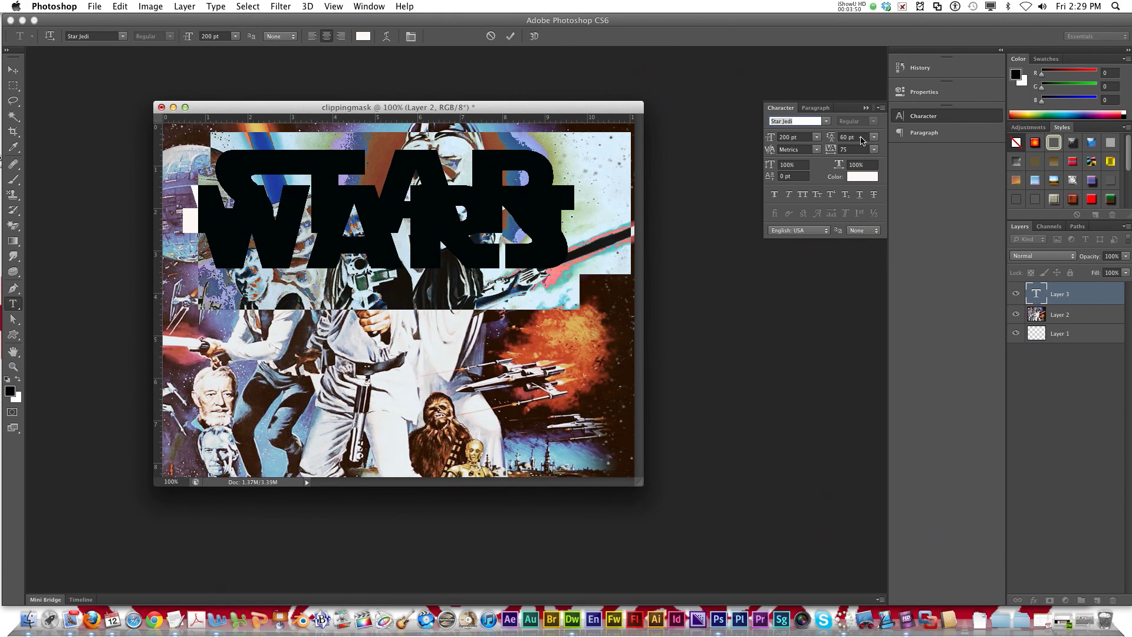
{"action": "type", "text": "100"}
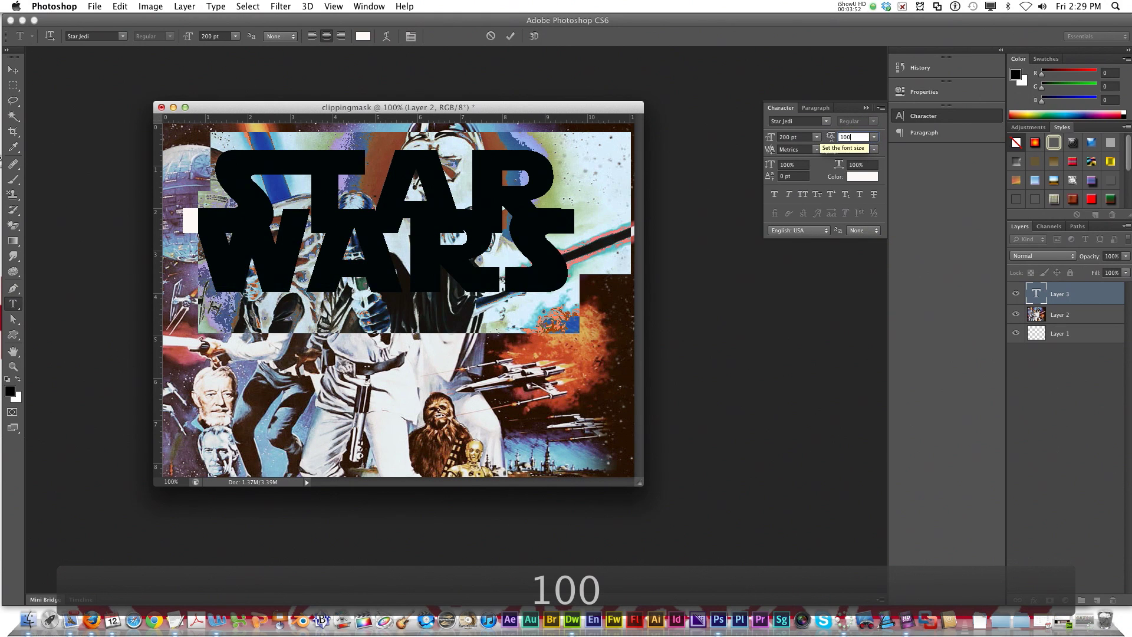
{"action": "left_click", "coordinate": [856, 137]}
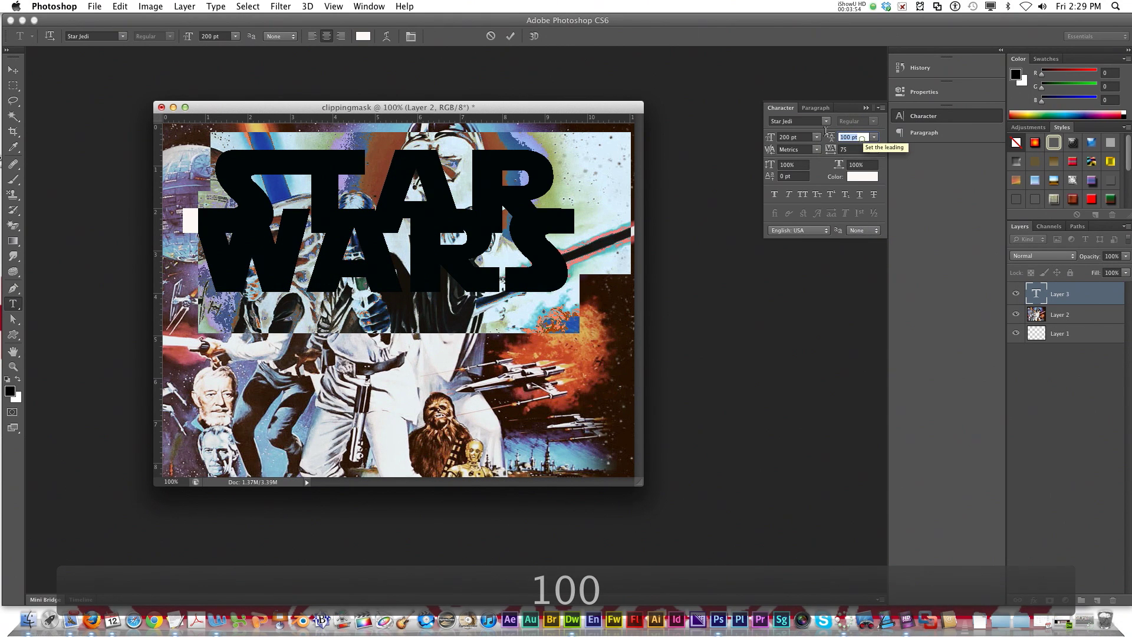
{"action": "type", "text": "150"}
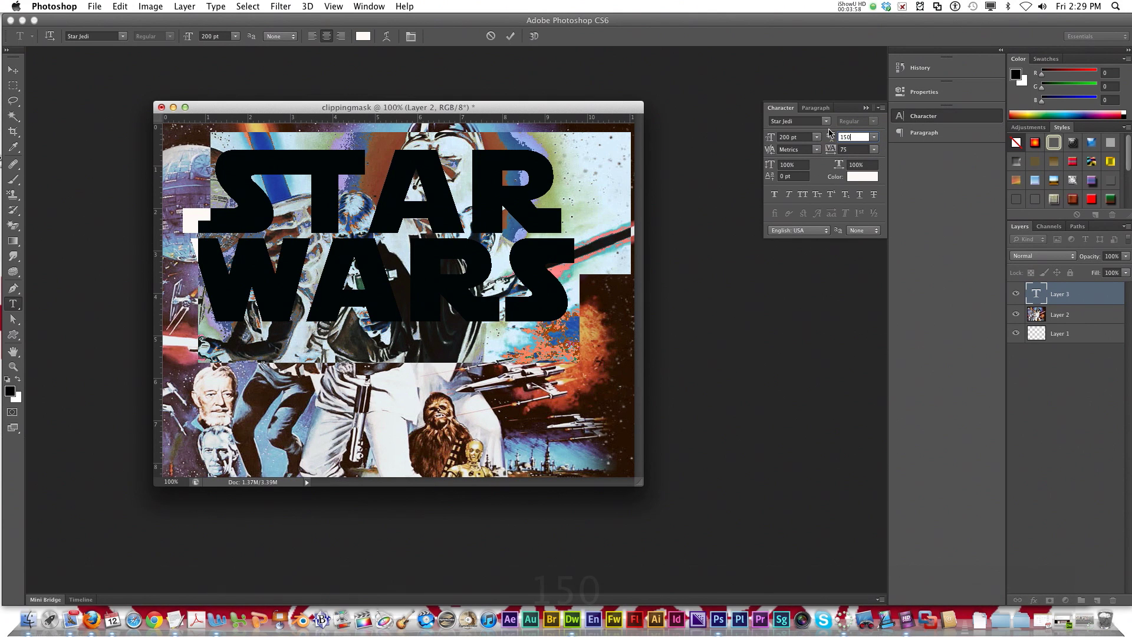
{"action": "left_click", "coordinate": [13, 69]}
Drag the STAR WARS text lower and stack poster Layer 2 above the text layer.
{"action": "left_click_drag", "start_coordinate": [320, 191], "coordinate": [326, 256]}
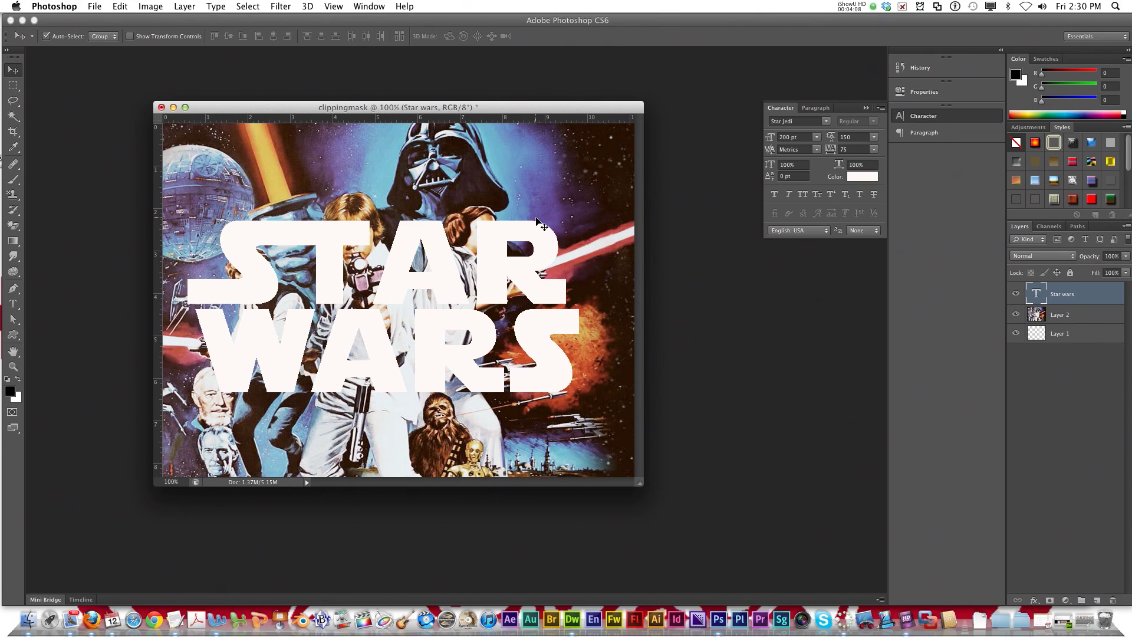
{"action": "left_click", "coordinate": [1066, 315]}
{"action": "left_click", "coordinate": [1066, 295]}
{"action": "left_click_drag", "start_coordinate": [1066, 315], "coordinate": [1059, 294]}
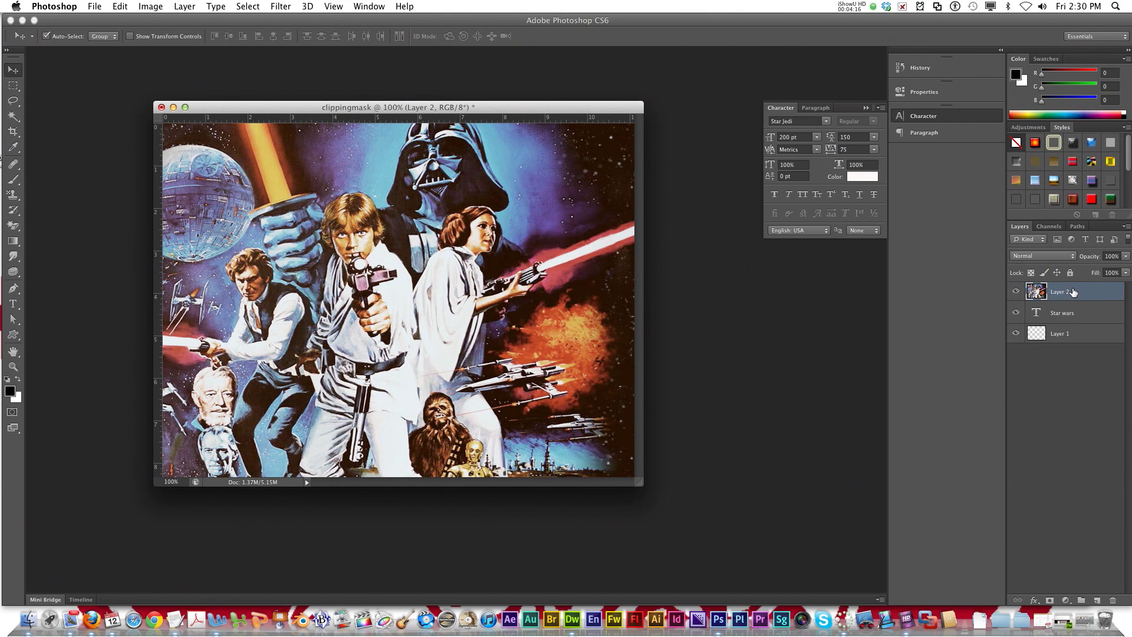
Create a clipping mask from Layer 2 and shift the poster down inside the letters.
{"action": "right_click", "coordinate": [1073, 292]}
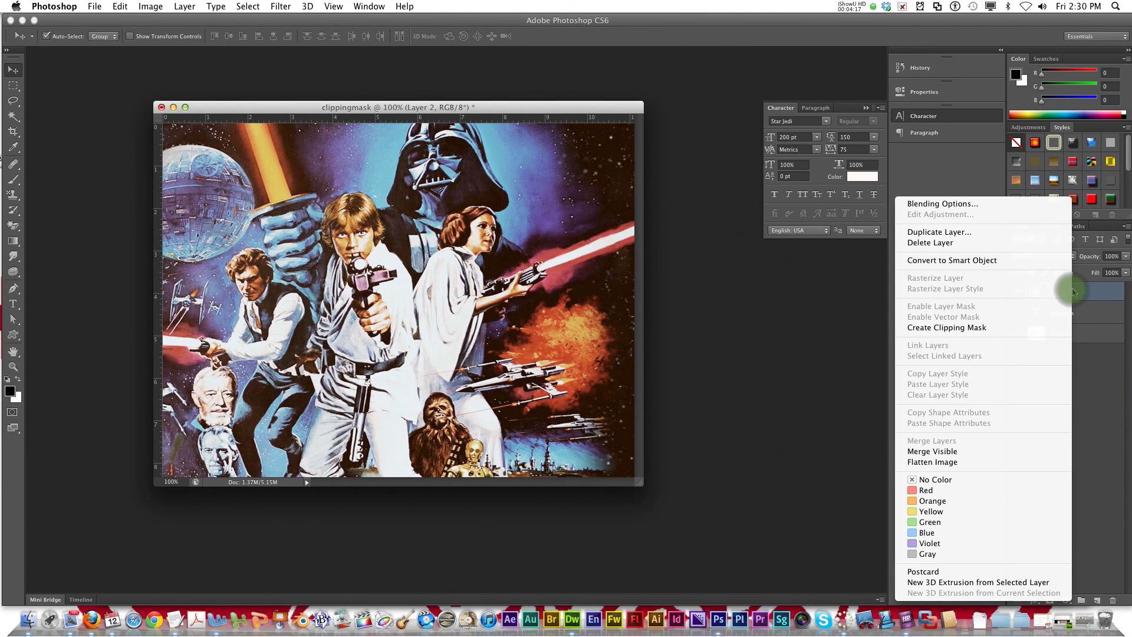
{"action": "left_click", "coordinate": [1025, 331]}
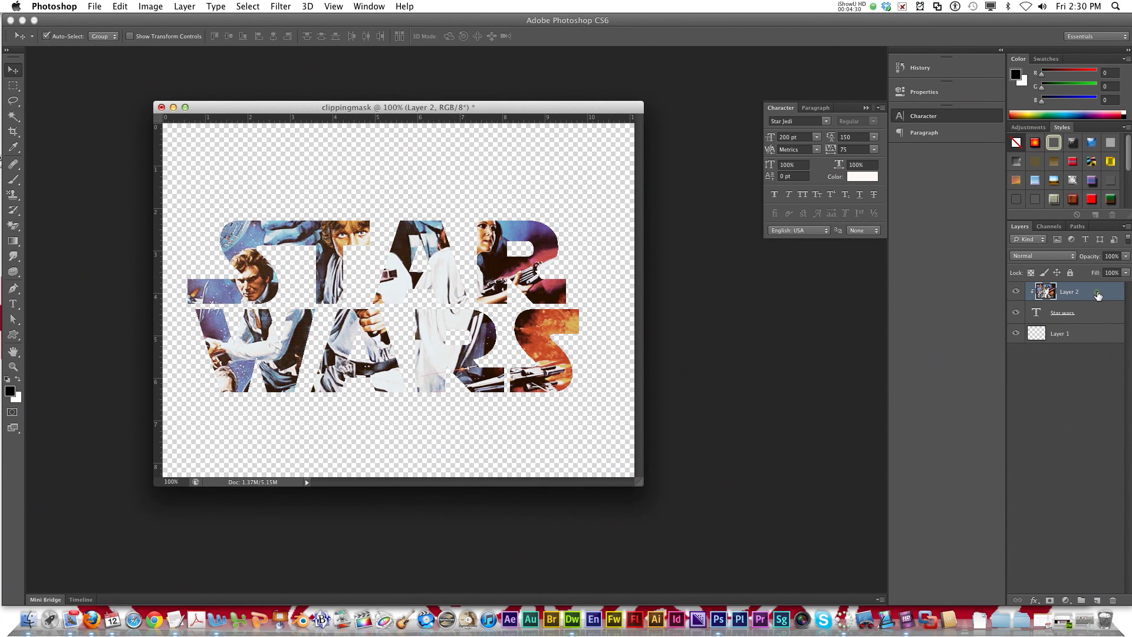
{"action": "left_click_drag", "start_coordinate": [497, 283], "coordinate": [498, 372]}
{"action": "left_click_drag", "start_coordinate": [494, 373], "coordinate": [493, 372]}
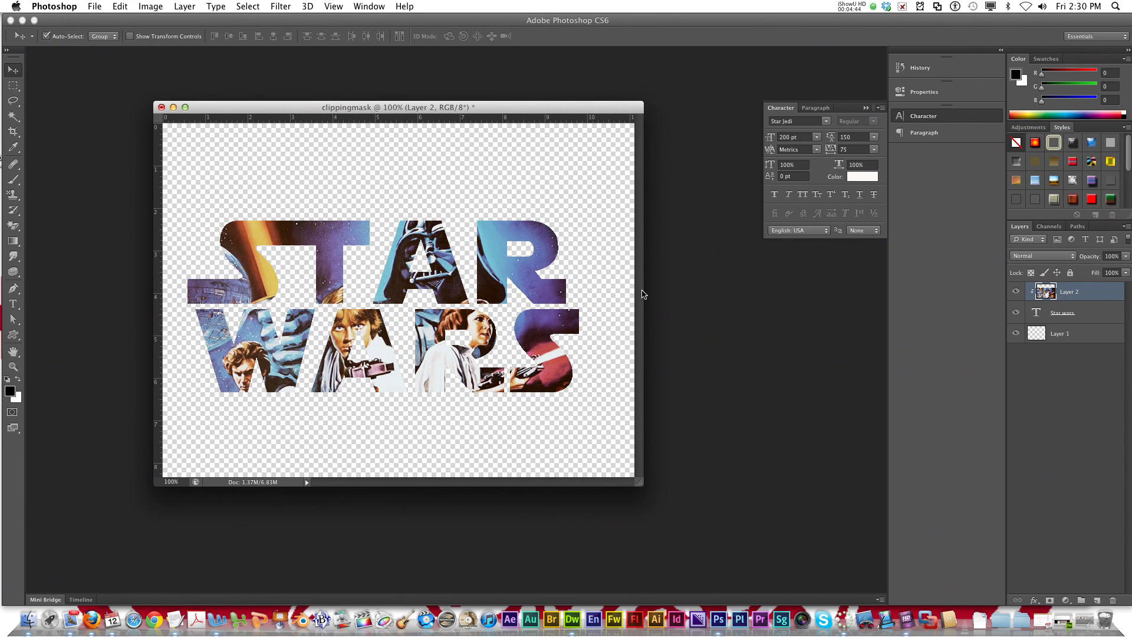
{"action": "left_click", "coordinate": [1105, 317]}
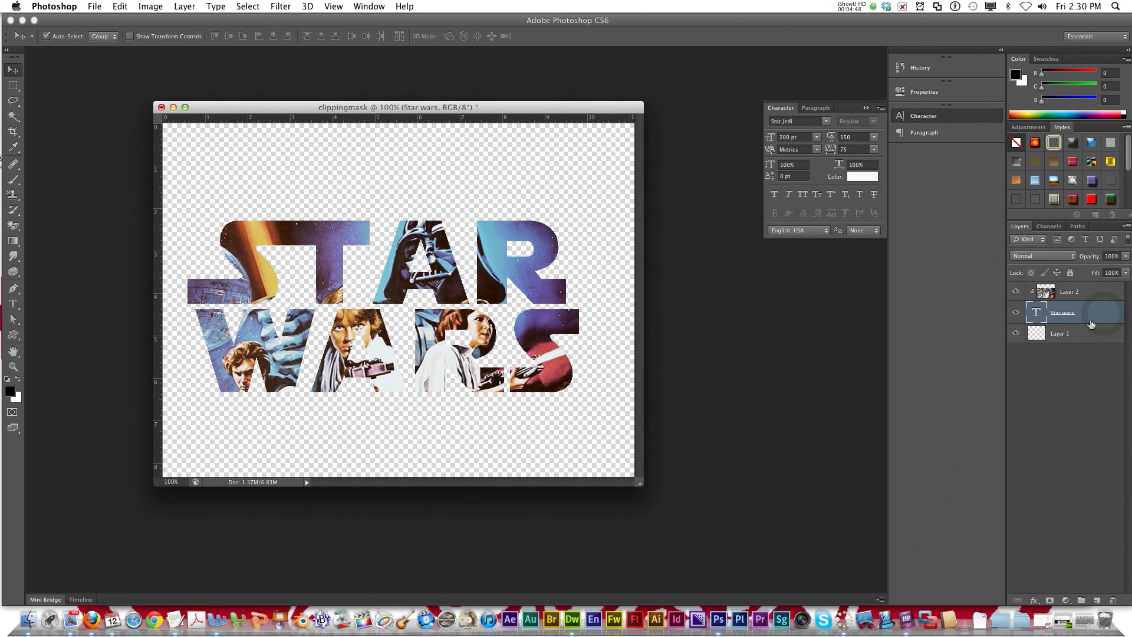
Add a 6 px black Stroke layer style to the Star wars text layer.
{"action": "double_click", "coordinate": [1115, 316]}
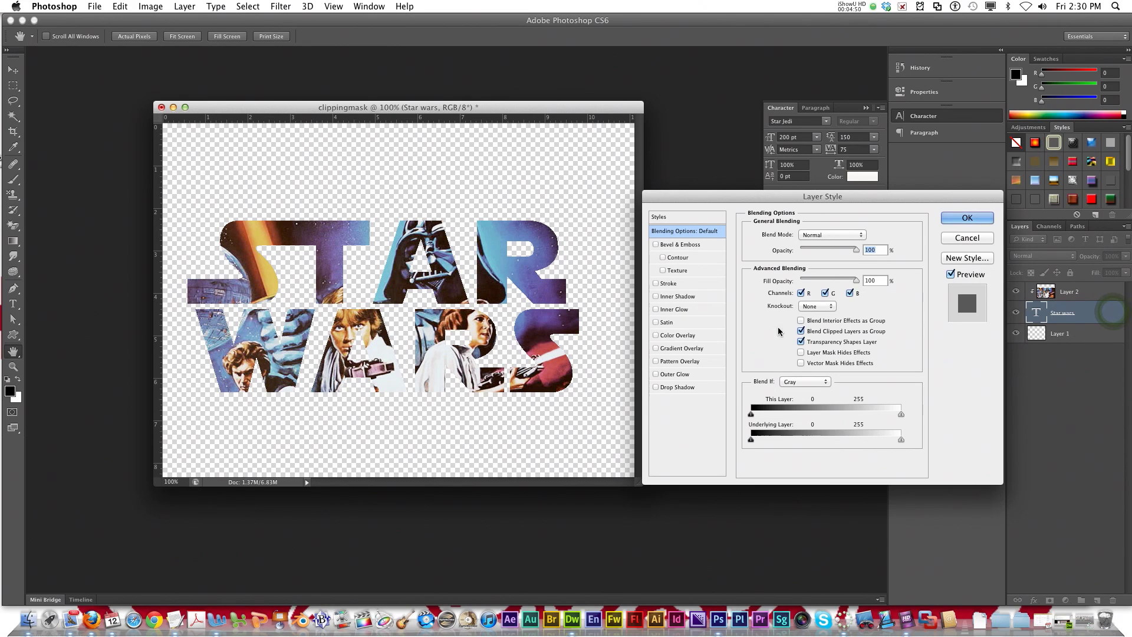
{"action": "left_click", "coordinate": [678, 283]}
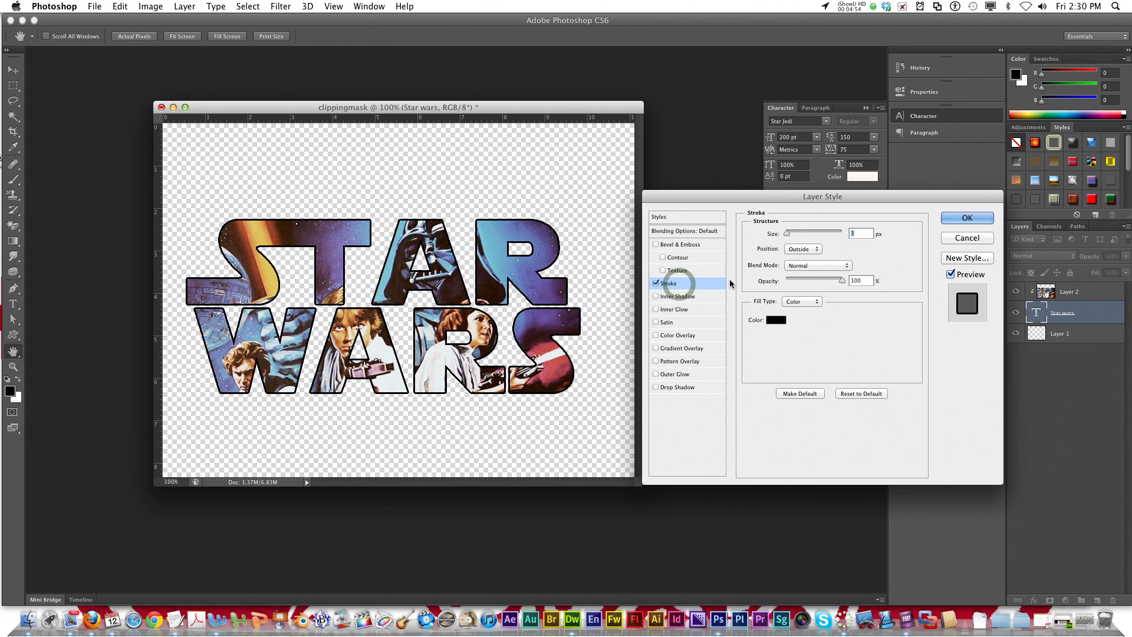
{"action": "left_click_drag", "start_coordinate": [788, 233], "coordinate": [790, 237]}
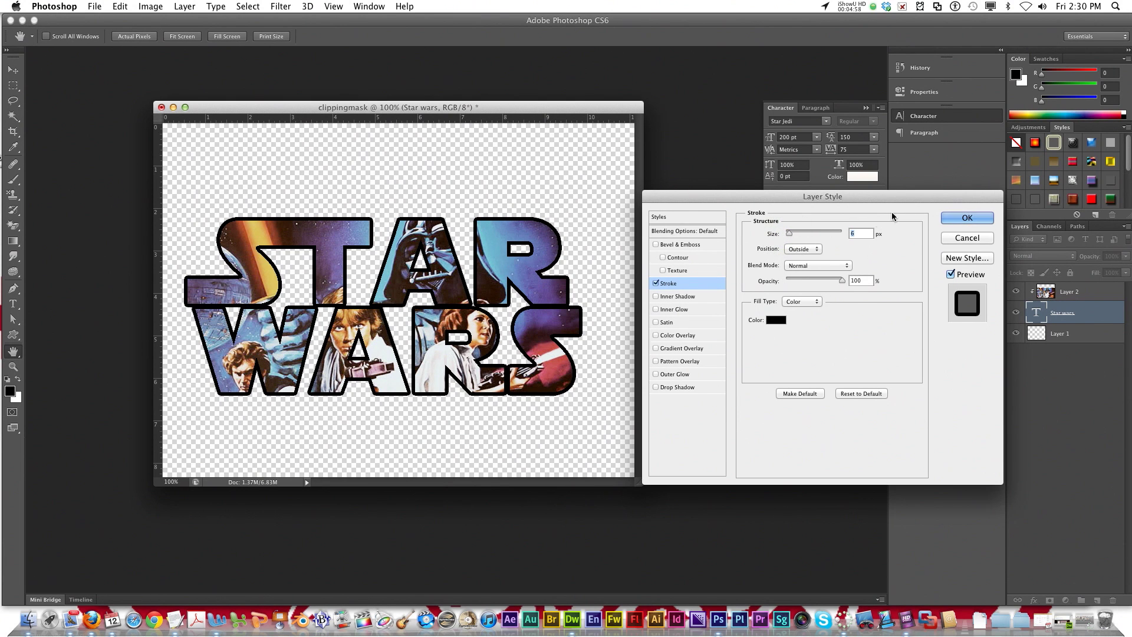
{"action": "left_click", "coordinate": [970, 219]}
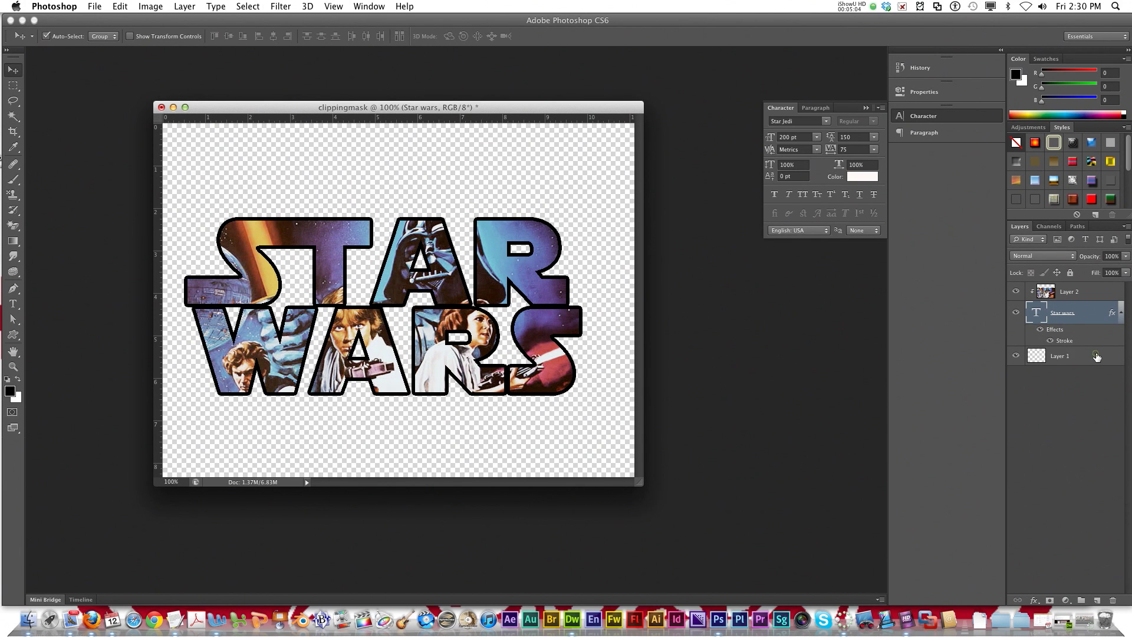
{"action": "left_click", "coordinate": [1096, 357]}
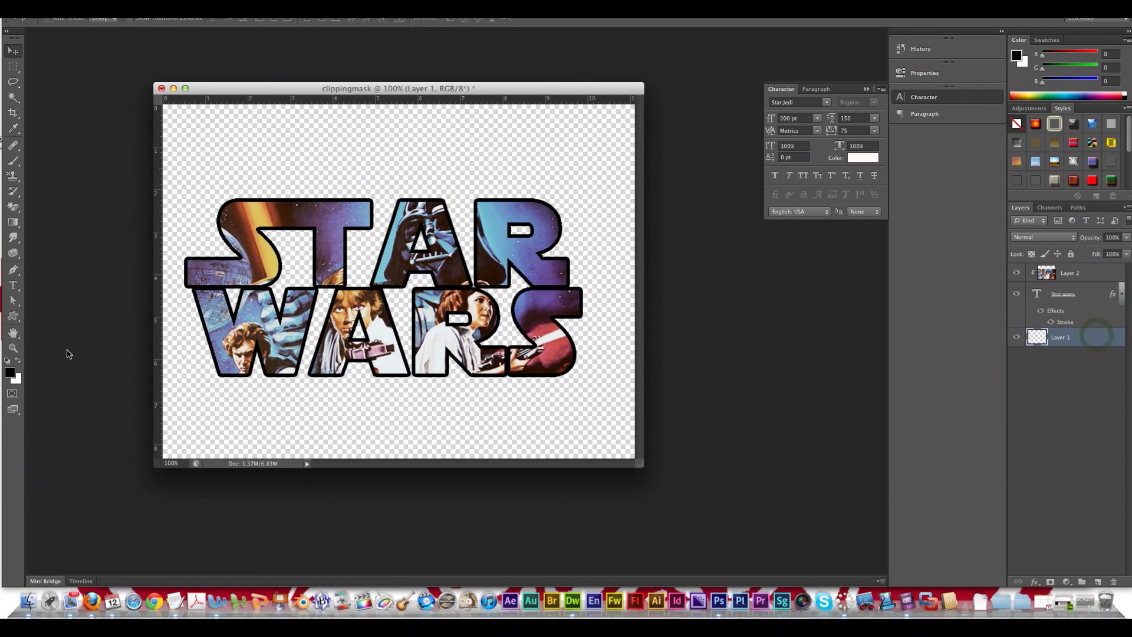
Set the foreground colour to bright red #fa0505.
{"action": "left_click", "coordinate": [10, 392]}
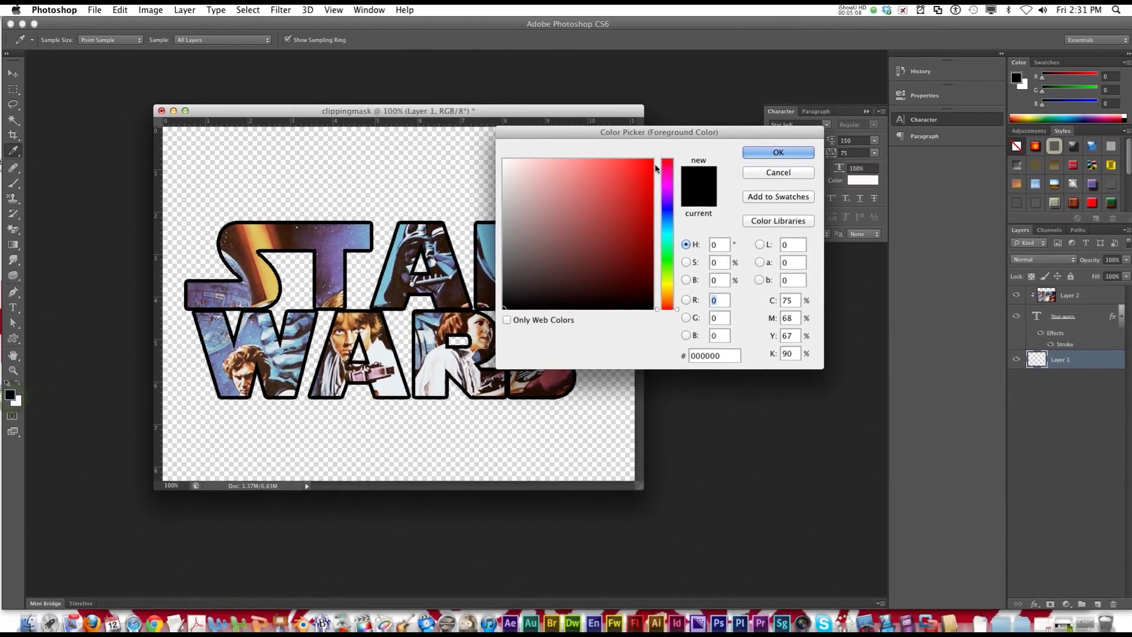
{"action": "left_click", "coordinate": [650, 161]}
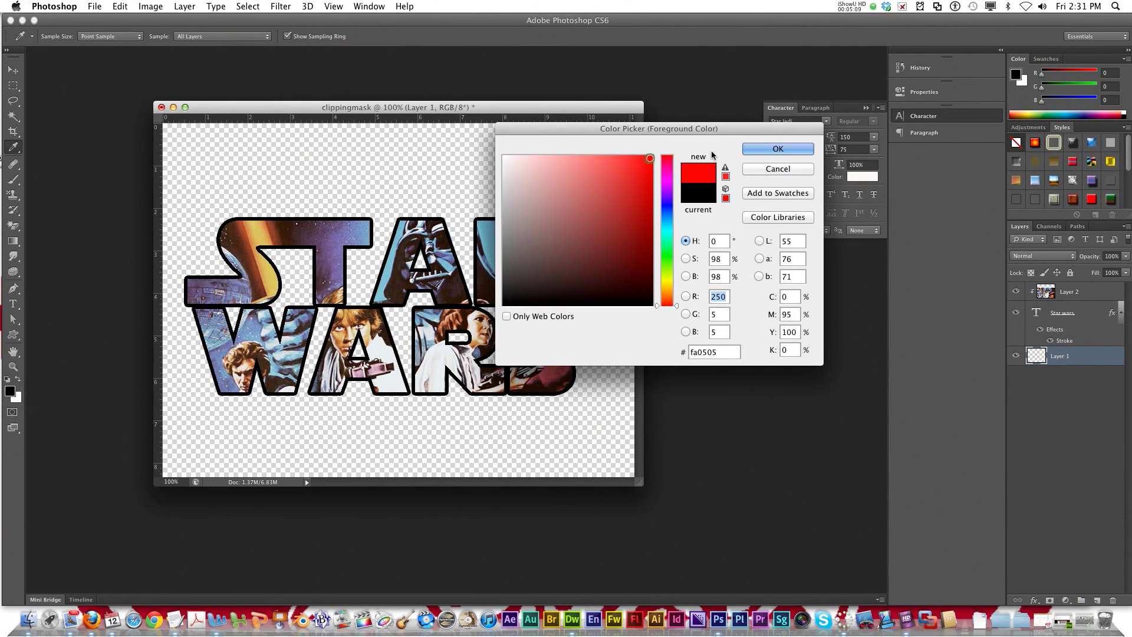
{"action": "left_click", "coordinate": [778, 149]}
{"action": "left_click", "coordinate": [434, 186]}
Fill Layer 1 with the red using the Paint Bucket Tool.
{"action": "left_click_drag", "start_coordinate": [9, 243], "coordinate": [44, 253]}
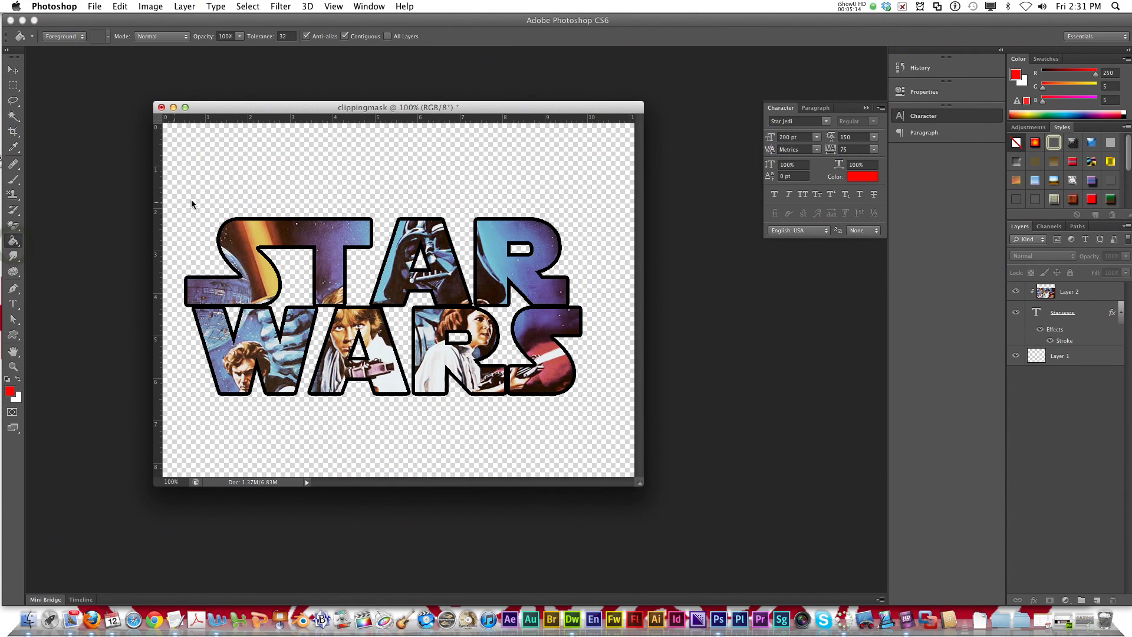
{"action": "left_click", "coordinate": [229, 176]}
{"action": "left_click", "coordinate": [649, 212]}
{"action": "left_click", "coordinate": [1068, 353]}
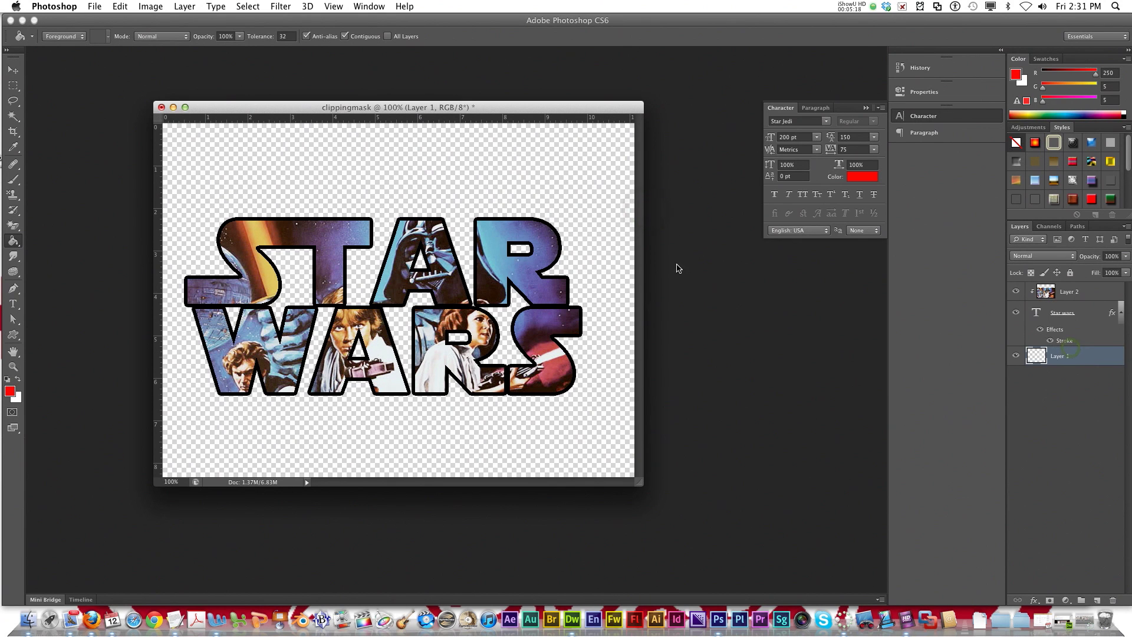
{"action": "left_click", "coordinate": [429, 163]}
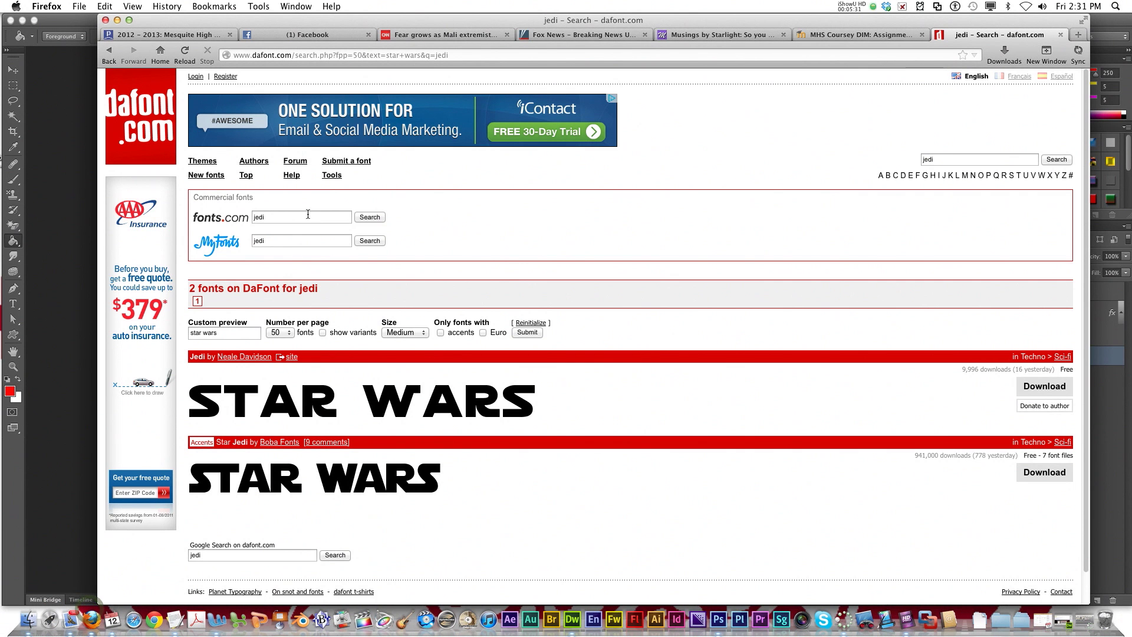
Return to the MHS Coursey DIM Clipping Mask Assignment page and scroll to its directions.
{"action": "left_click", "coordinate": [851, 35]}
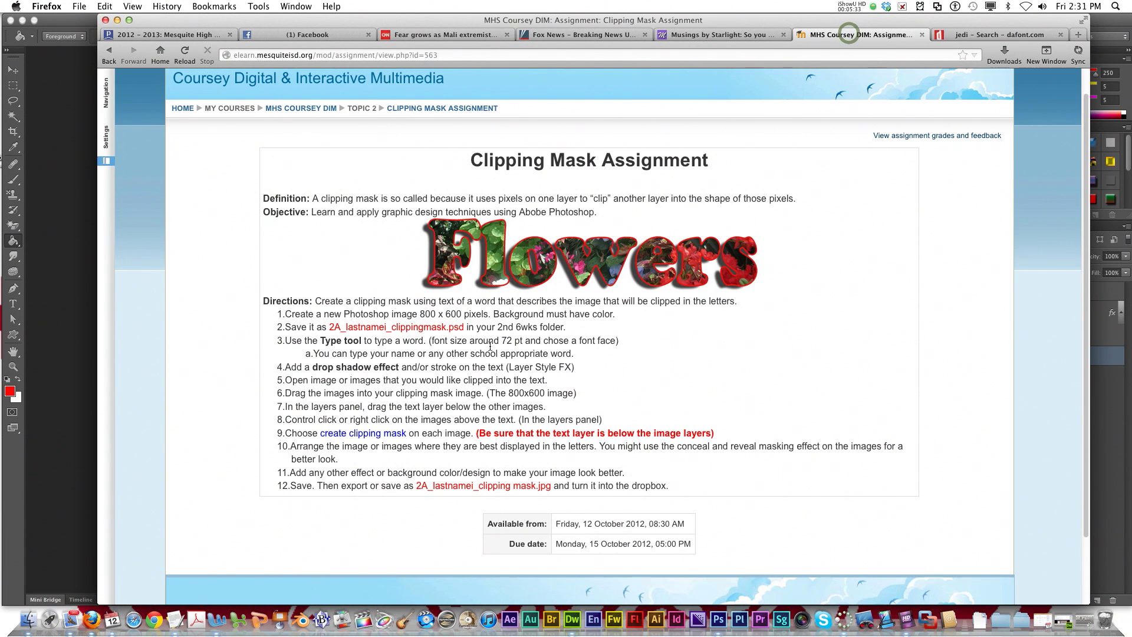
{"action": "scroll", "coordinate": [528, 352], "scroll_direction": "down", "scroll_amount": 2}
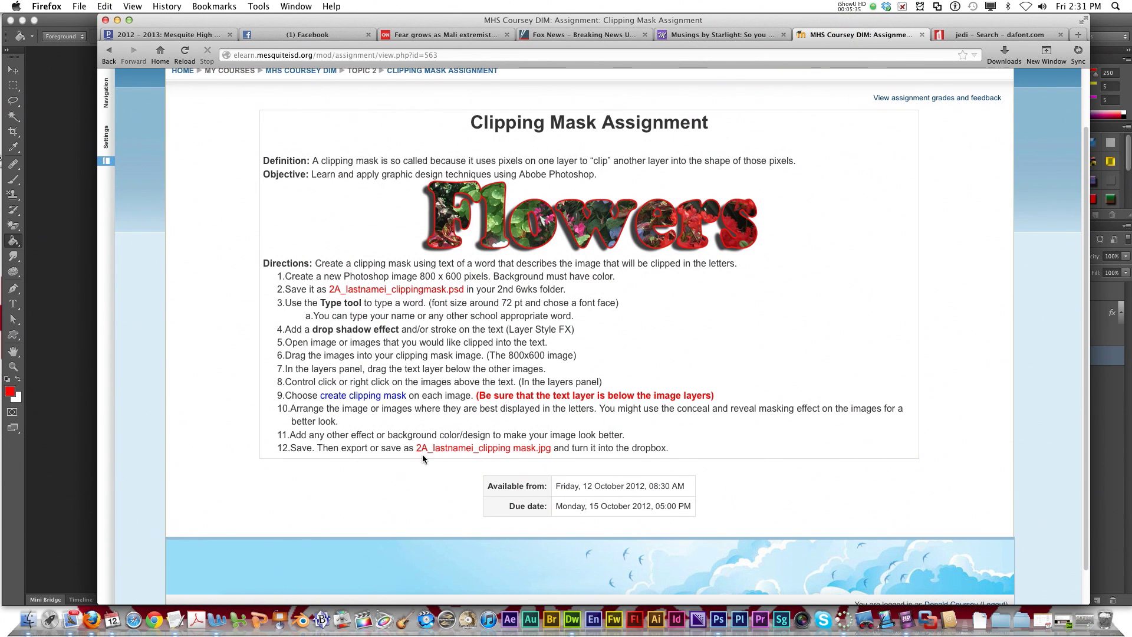